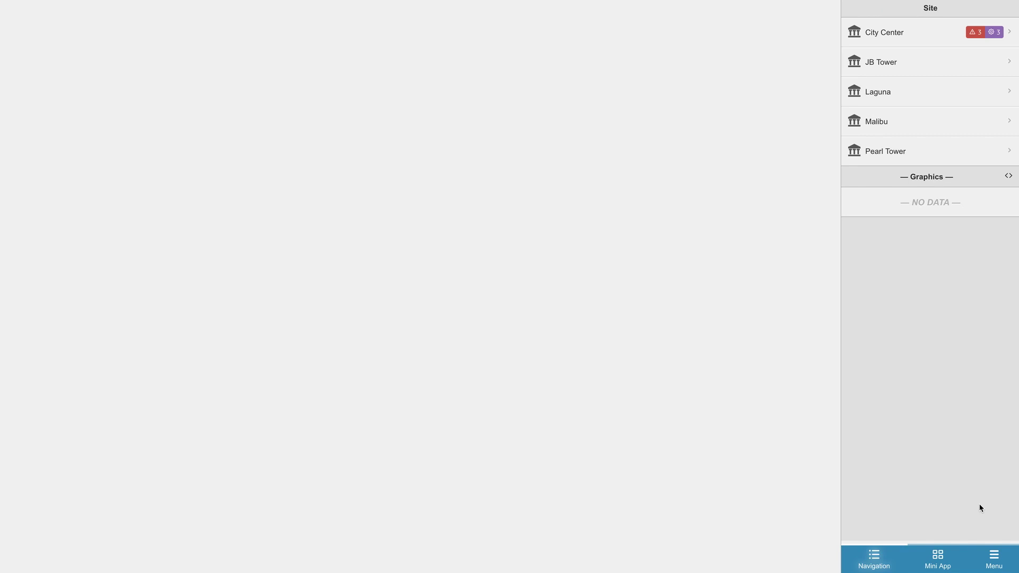
# Step: Open the app menu and reveal the Graphics Builder row's Launch, New and Graphics options
pyautogui.click(994, 557)
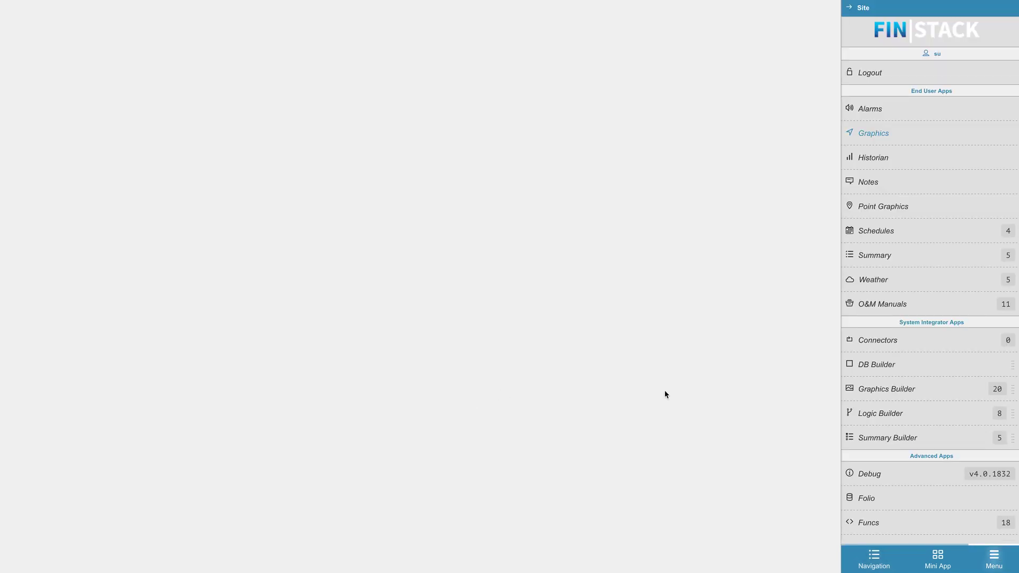
pyautogui.click(927, 390)
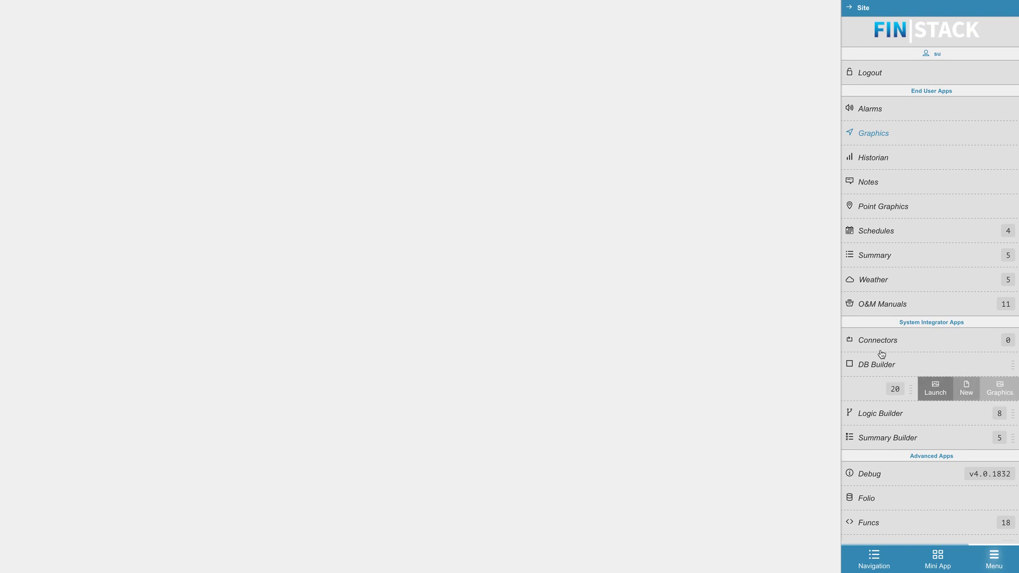
# Step: Start a new top-level graphic, replace the default name with CAMPUS and confirm
pyautogui.click(967, 386)
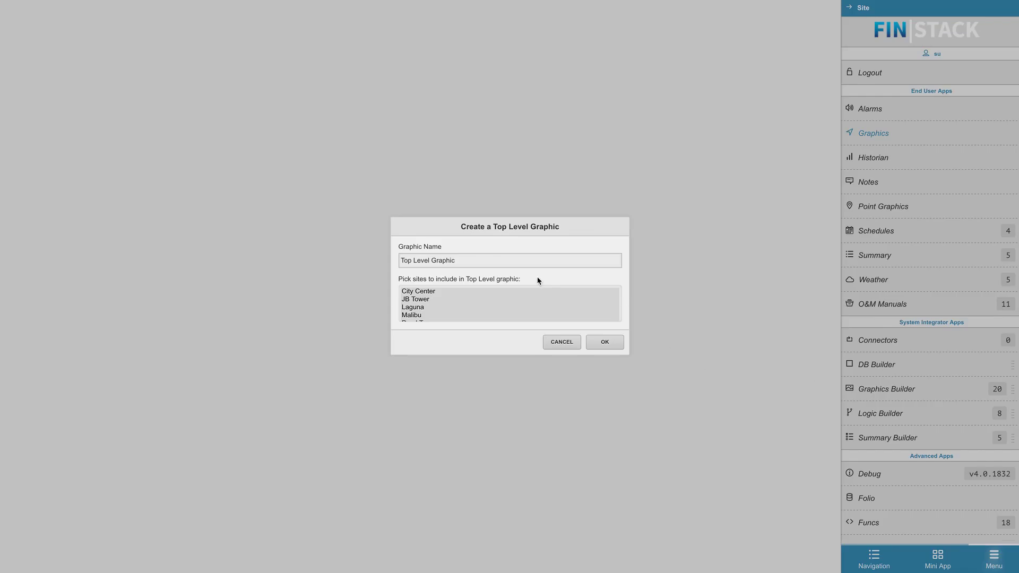
pyautogui.tripleClick(490, 266)
pyautogui.write('CAMPUS')
pyautogui.click(610, 342)
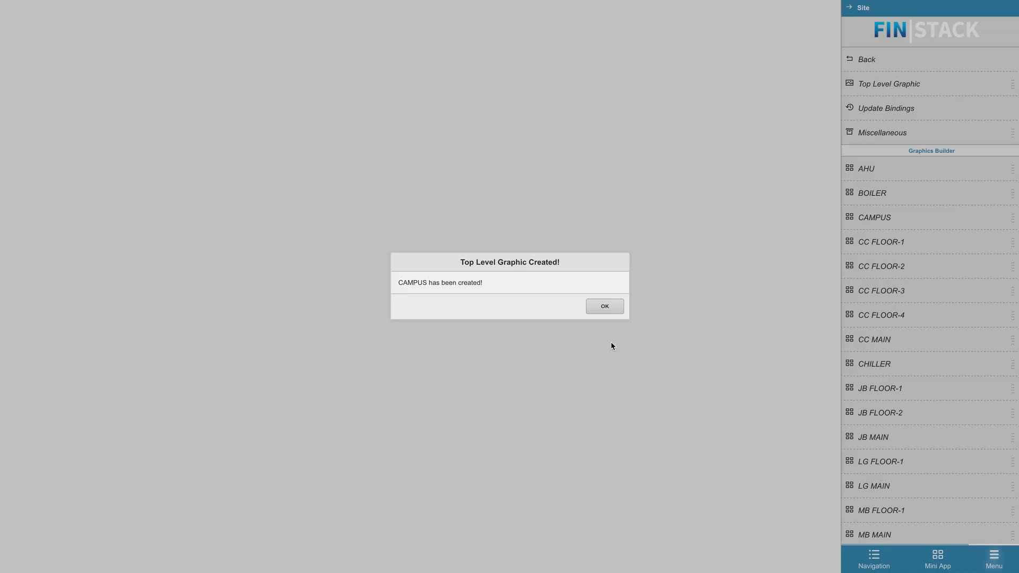
# Step: Dismiss the creation confirmation and reveal the CAMPUS graphic's Edit action
pyautogui.click(610, 306)
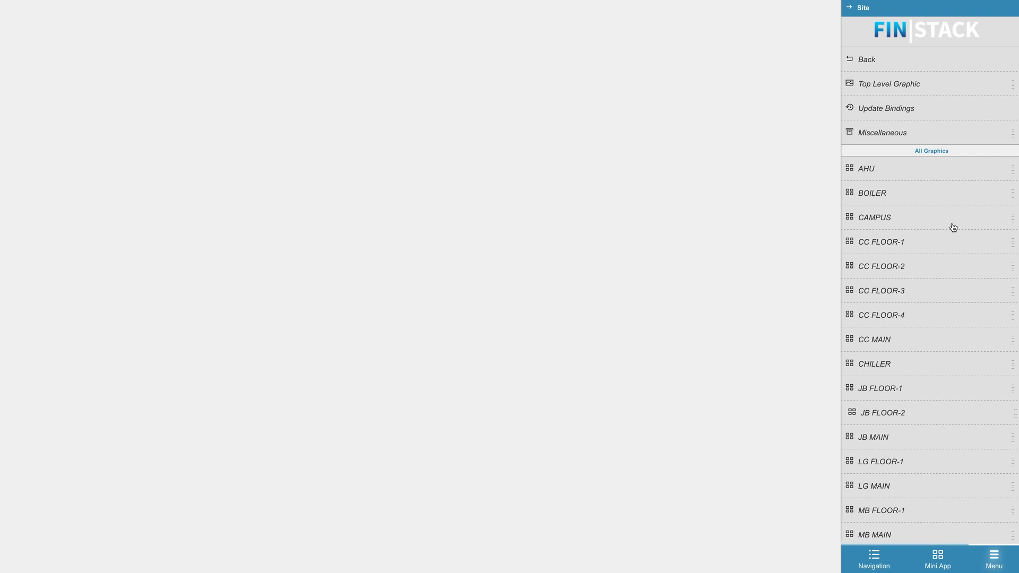
pyautogui.click(953, 227)
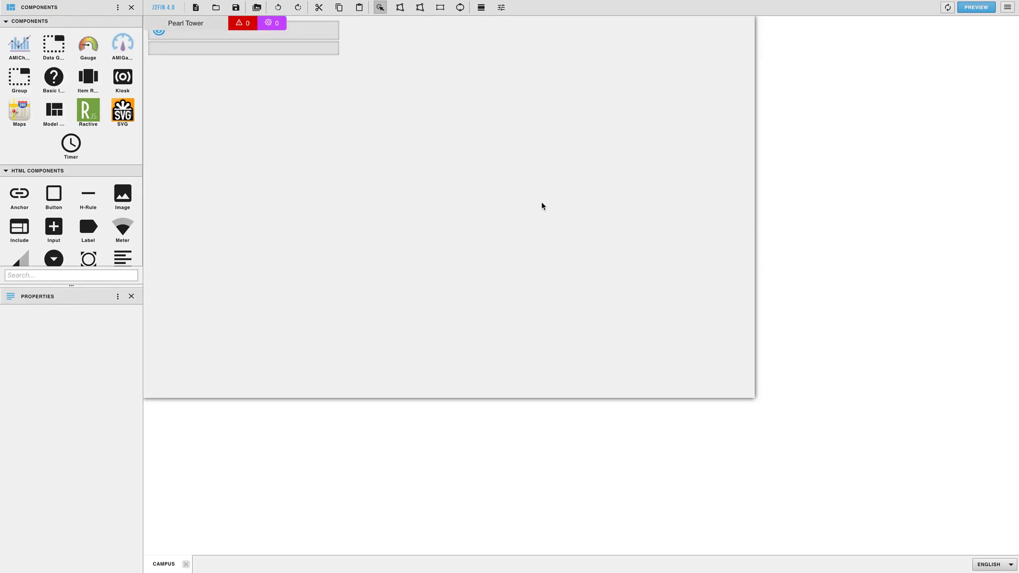
# Step: Set the CAMPUS view-layer's background type to Image and import CAMPUS.JPG
pyautogui.click(542, 204)
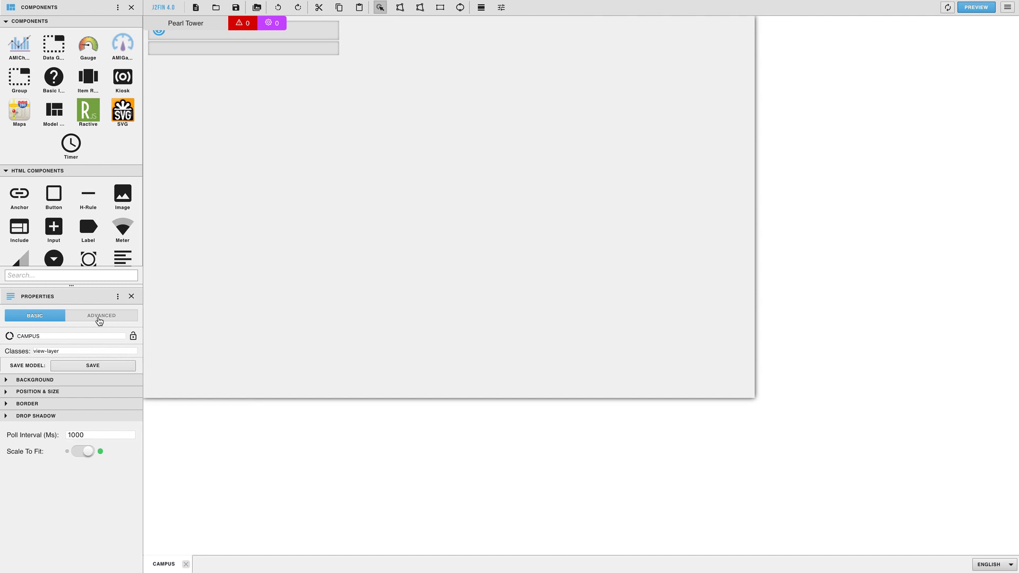
pyautogui.click(100, 380)
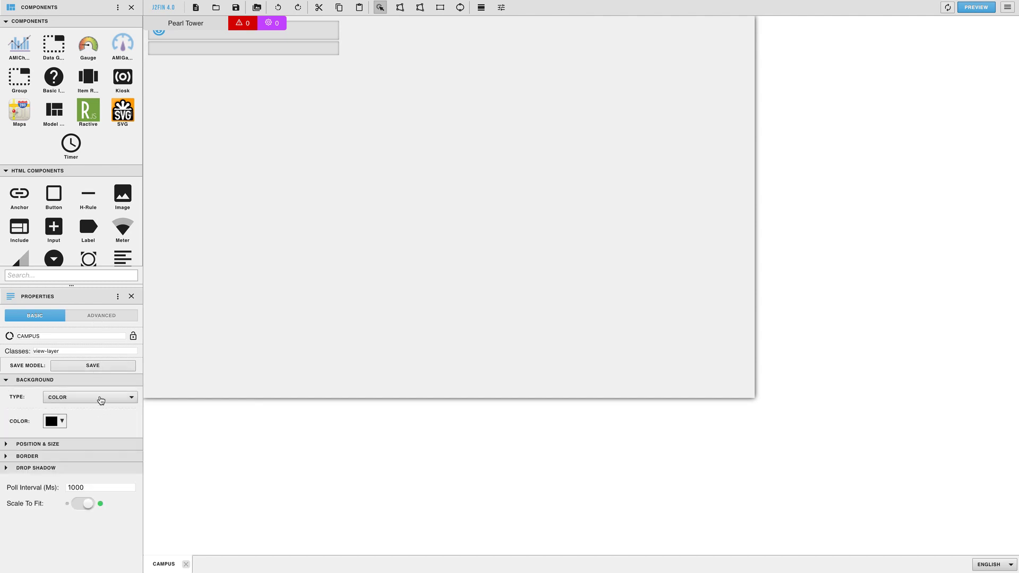
pyautogui.click(100, 399)
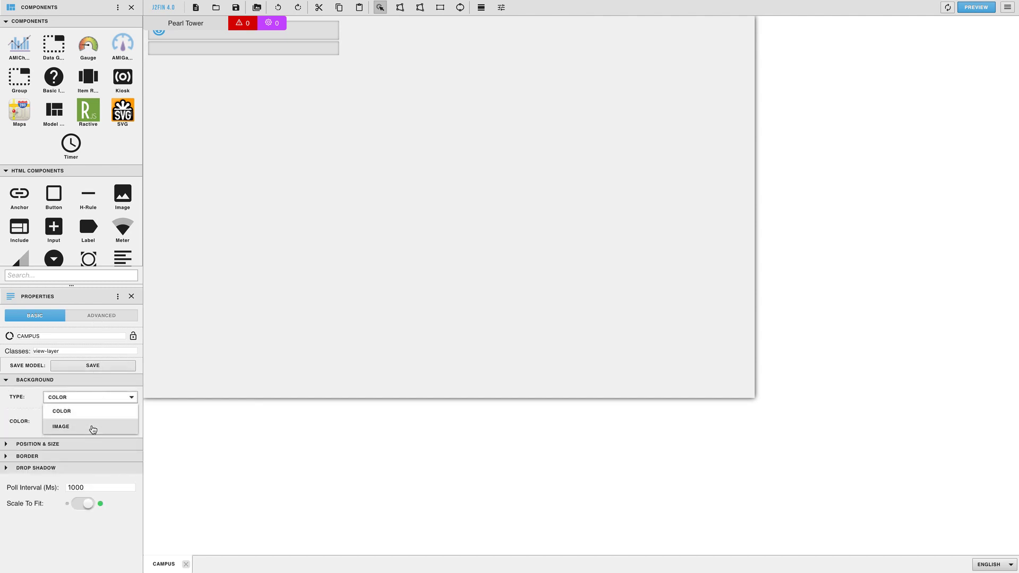
pyautogui.click(104, 422)
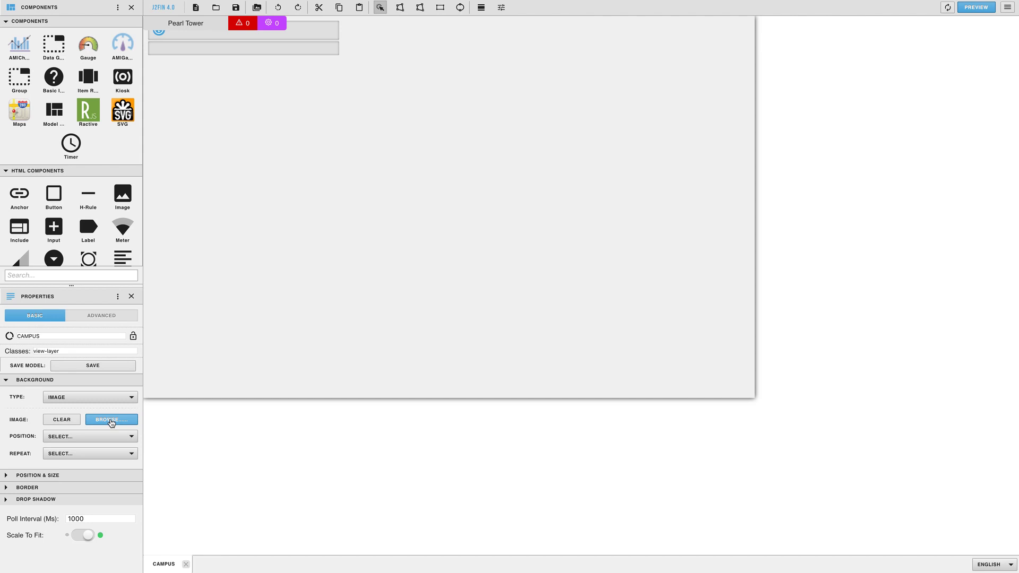
pyautogui.click(111, 420)
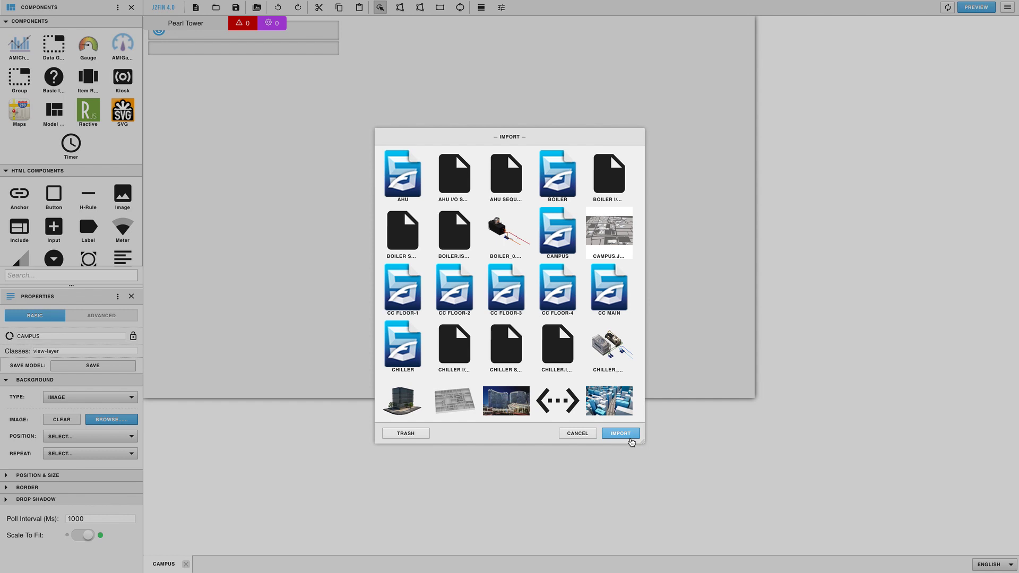
pyautogui.click(630, 438)
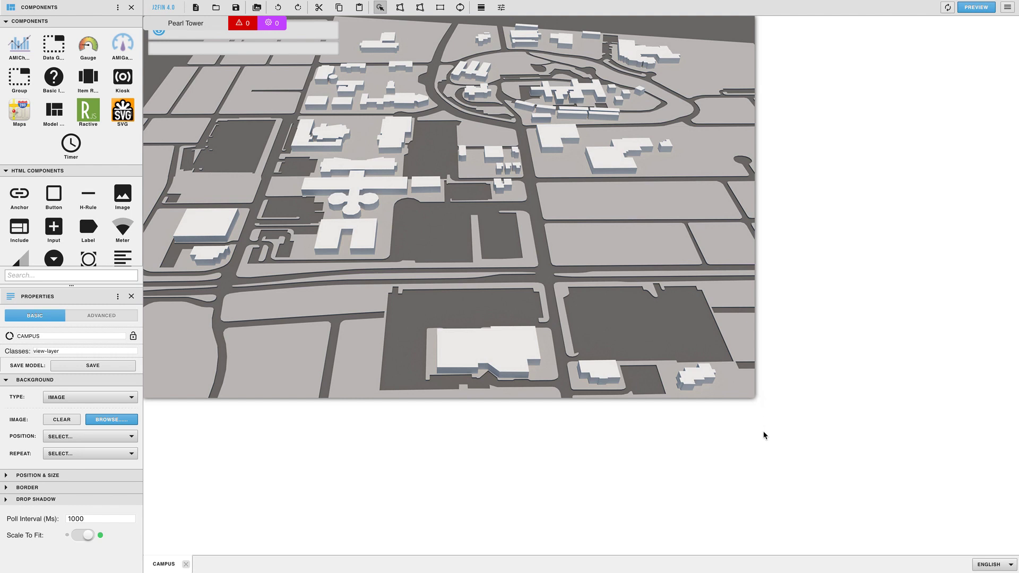
pyautogui.click(311, 42)
pyautogui.moveTo(310, 42); pyautogui.dragTo(310, 66)
pyautogui.click(150, 38)
pyautogui.click(157, 36)
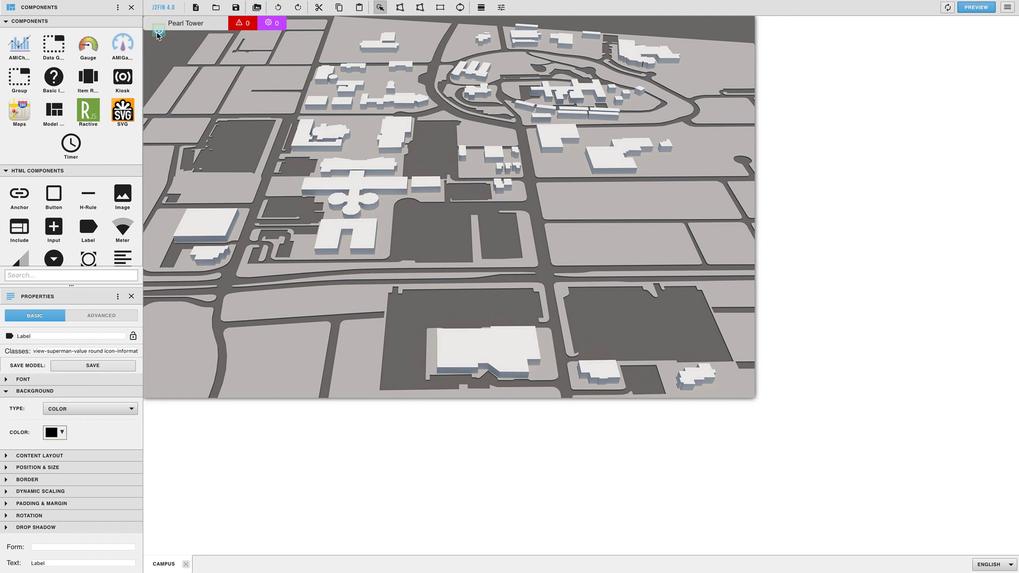
pyautogui.click(159, 36)
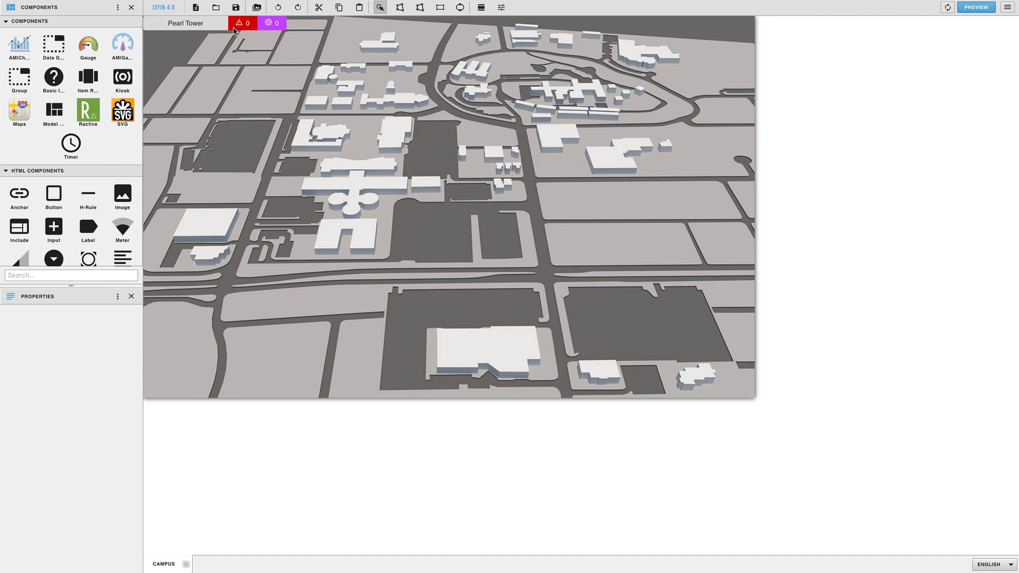
# Step: Separate the site indicators and move the stack to the map's bottom-right, City Center on top
pyautogui.moveTo(233, 30); pyautogui.dragTo(234, 87)
pyautogui.moveTo(233, 30); pyautogui.dragTo(234, 129)
pyautogui.hotkey('ctrl', 'a')
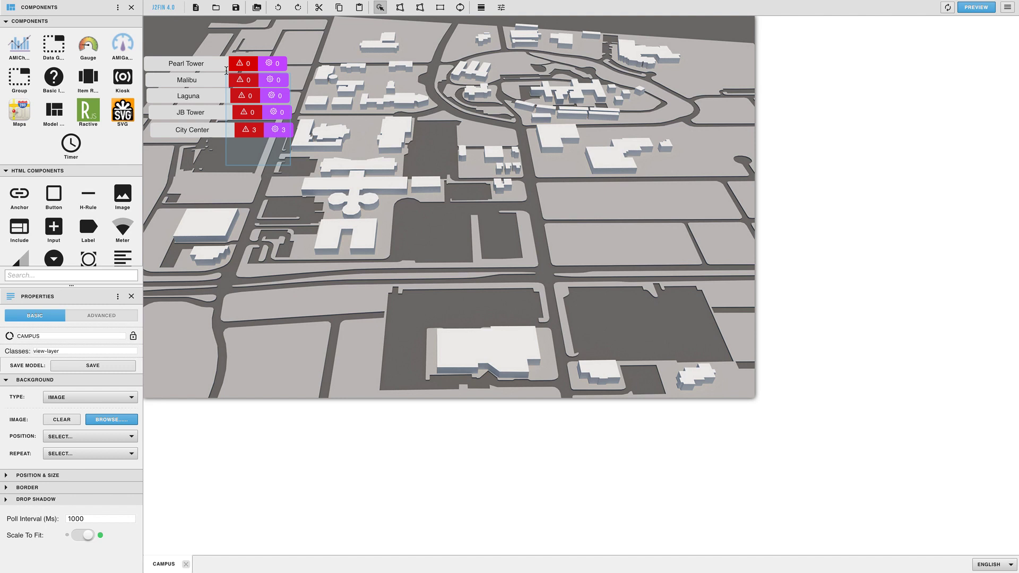
pyautogui.moveTo(215, 62); pyautogui.dragTo(668, 313)
pyautogui.moveTo(645, 381); pyautogui.dragTo(642, 301)
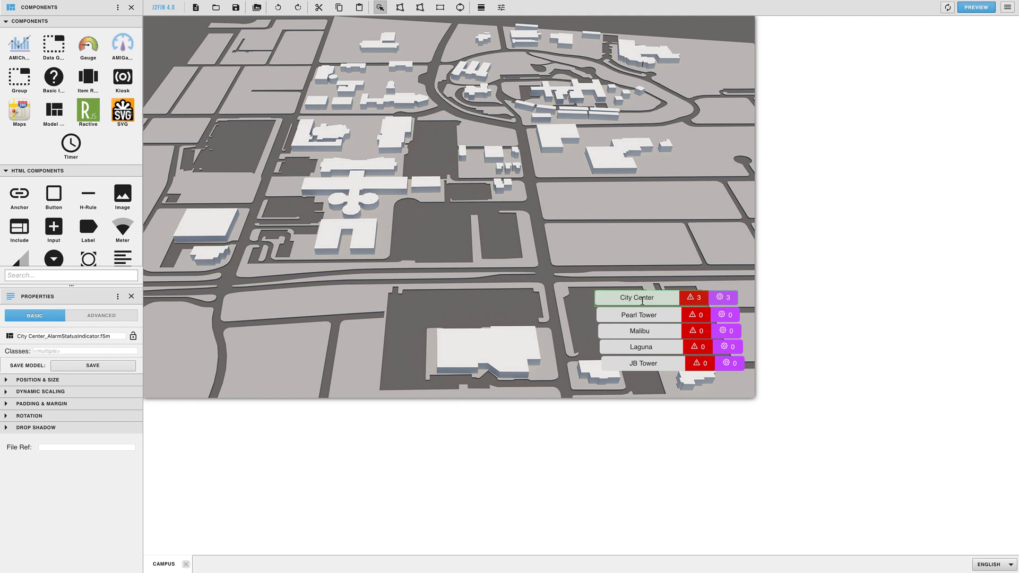
# Step: Align the five indicators left and distribute them evenly by their centres
pyautogui.moveTo(587, 286); pyautogui.dragTo(629, 393)
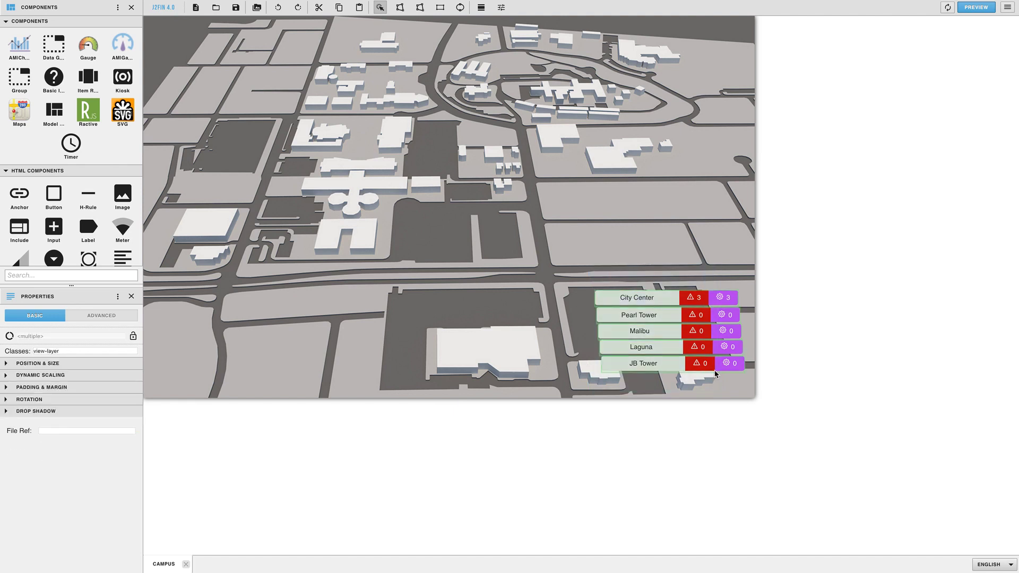
pyautogui.rightClick(686, 361)
pyautogui.moveTo(722, 451)
pyautogui.moveTo(780, 451)
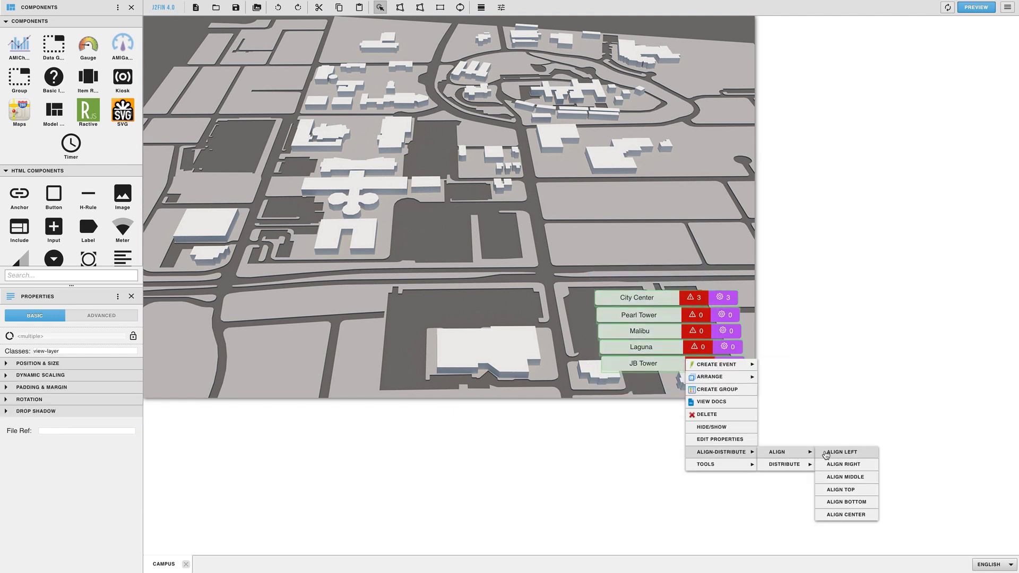
pyautogui.click(834, 455)
pyautogui.rightClick(694, 314)
pyautogui.moveTo(735, 407)
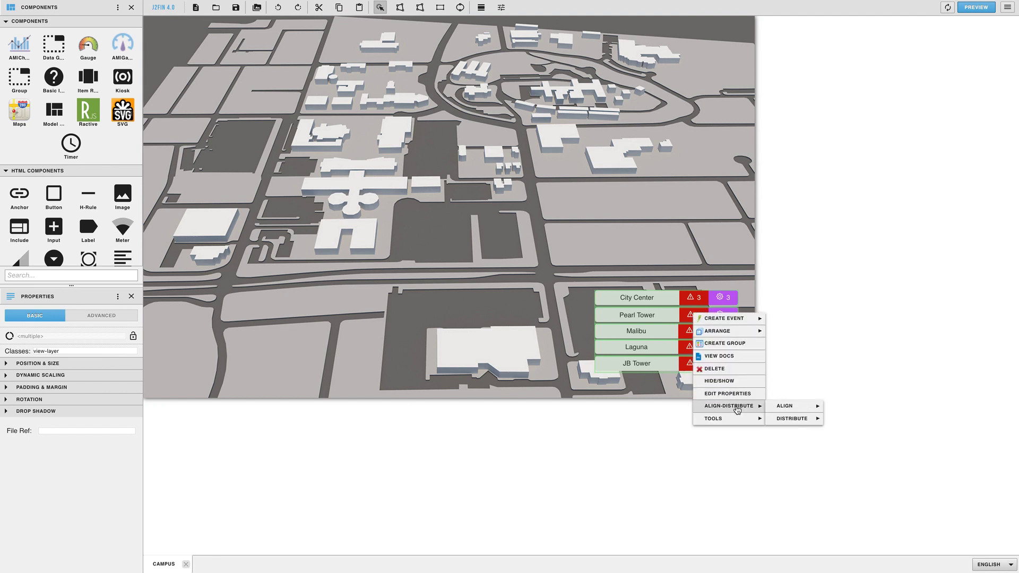
pyautogui.moveTo(788, 411)
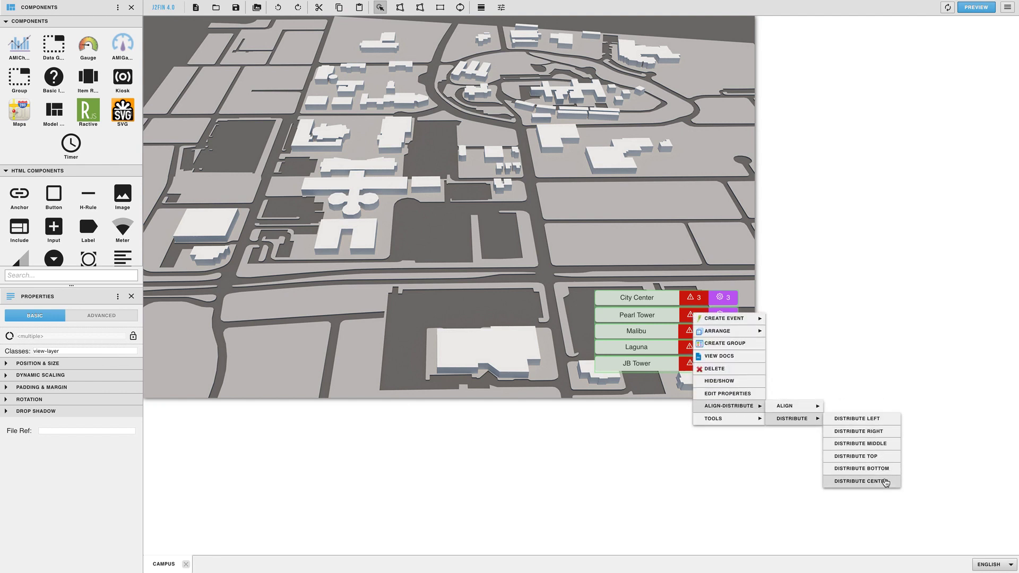
pyautogui.click(885, 481)
pyautogui.click(709, 260)
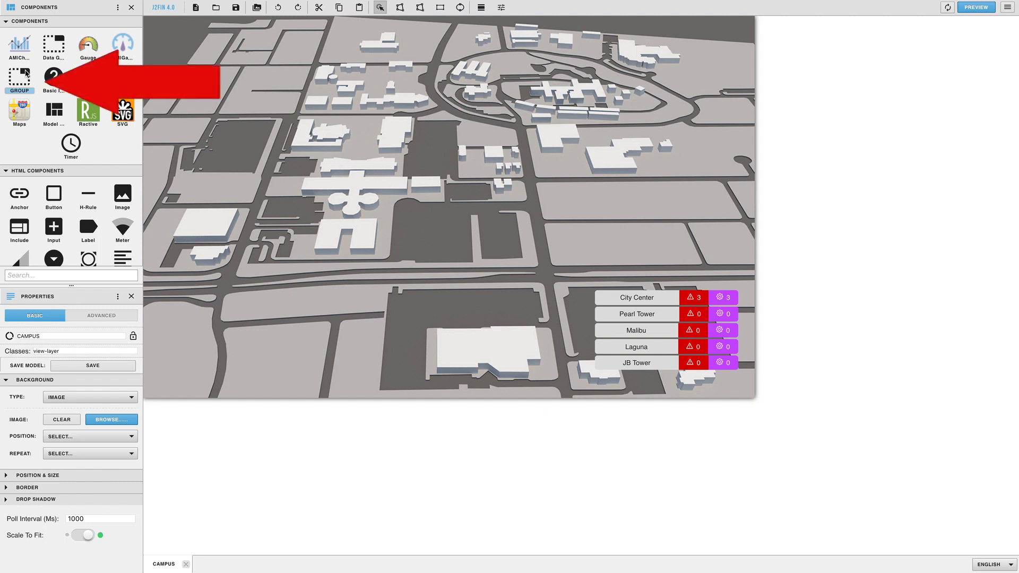
# Step: Add a group box over the central map and give it the class view-container
pyautogui.moveTo(26, 73); pyautogui.dragTo(423, 223)
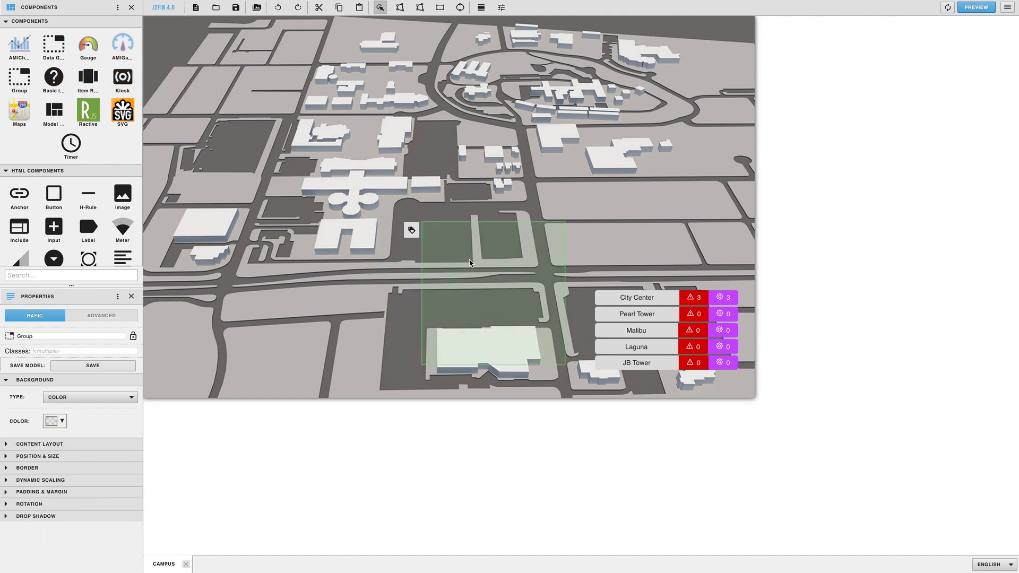
pyautogui.click(66, 350)
pyautogui.write('vie')
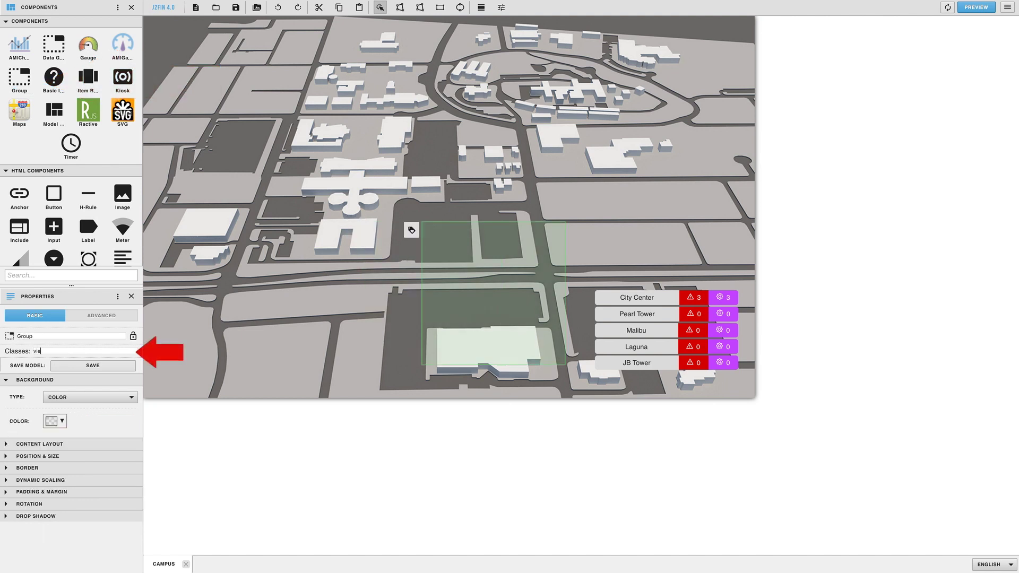
pyautogui.write('w-container')
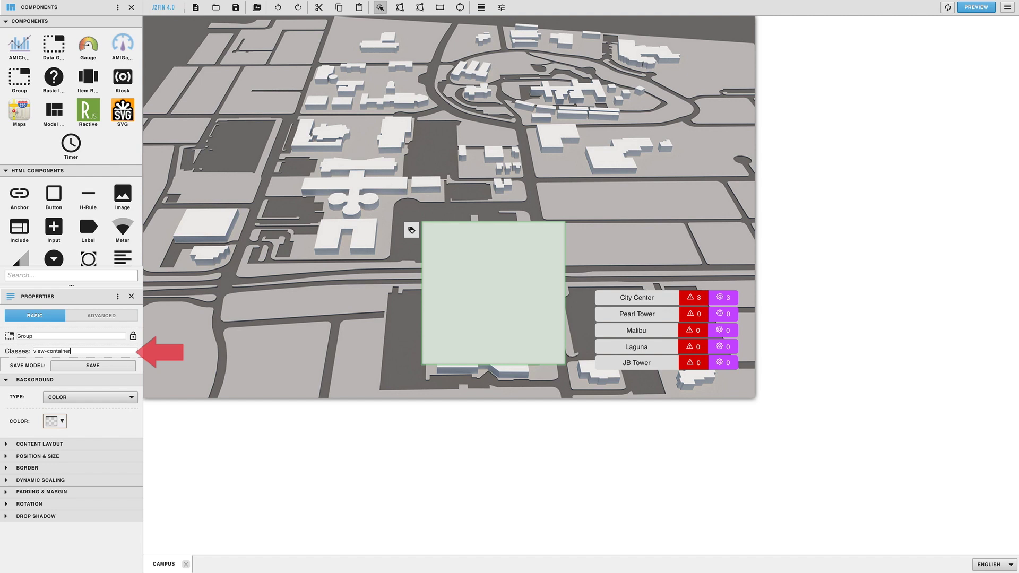
# Step: Send the green group box to the back of the stacking order
pyautogui.rightClick(493, 307)
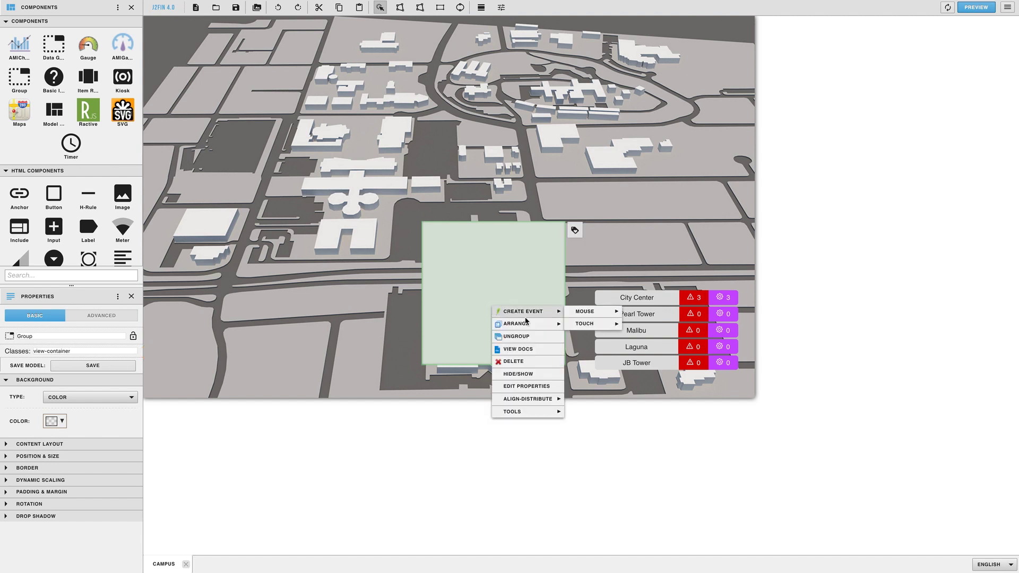
pyautogui.moveTo(526, 322)
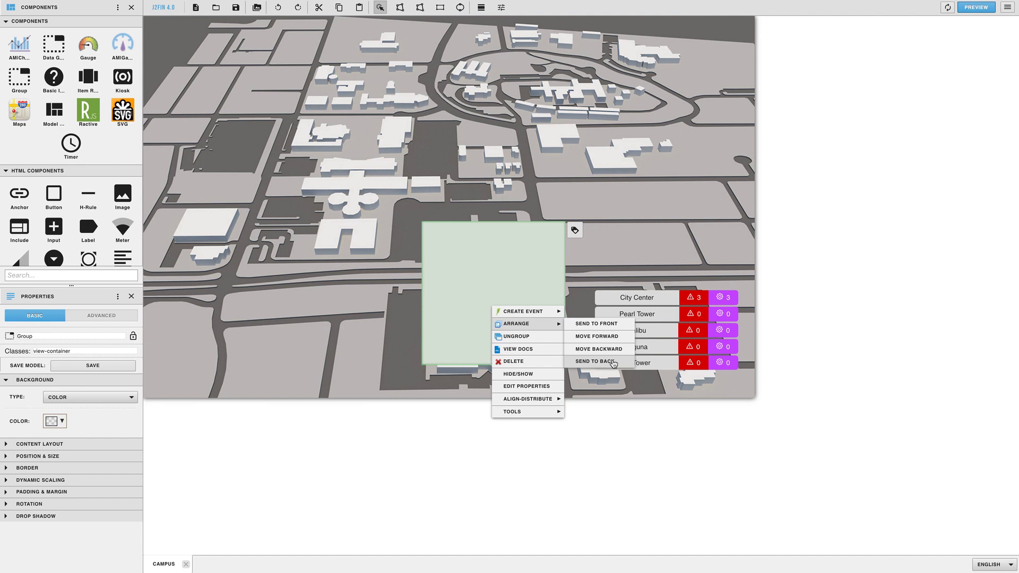
pyautogui.click(613, 363)
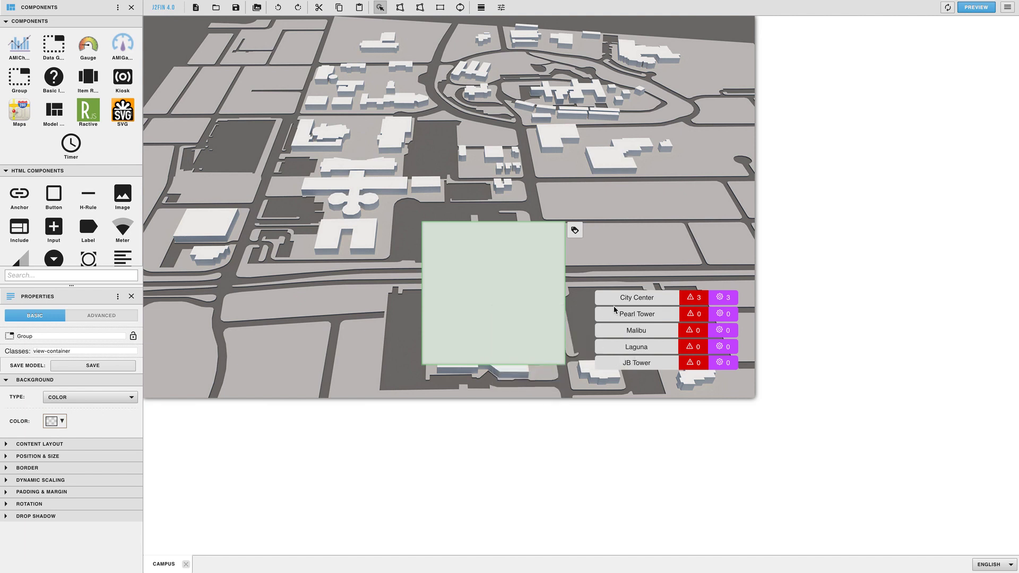
# Step: Move the green group box behind the site list and shrink it from the top
pyautogui.click(650, 181)
pyautogui.click(537, 288)
pyautogui.moveTo(532, 298); pyautogui.dragTo(743, 276)
pyautogui.moveTo(693, 240); pyautogui.dragTo(667, 258)
# Step: Add a label with class view-superman-label and text SITE LEGEND above the site list
pyautogui.moveTo(88, 228); pyautogui.dragTo(371, 289)
pyautogui.click(103, 351)
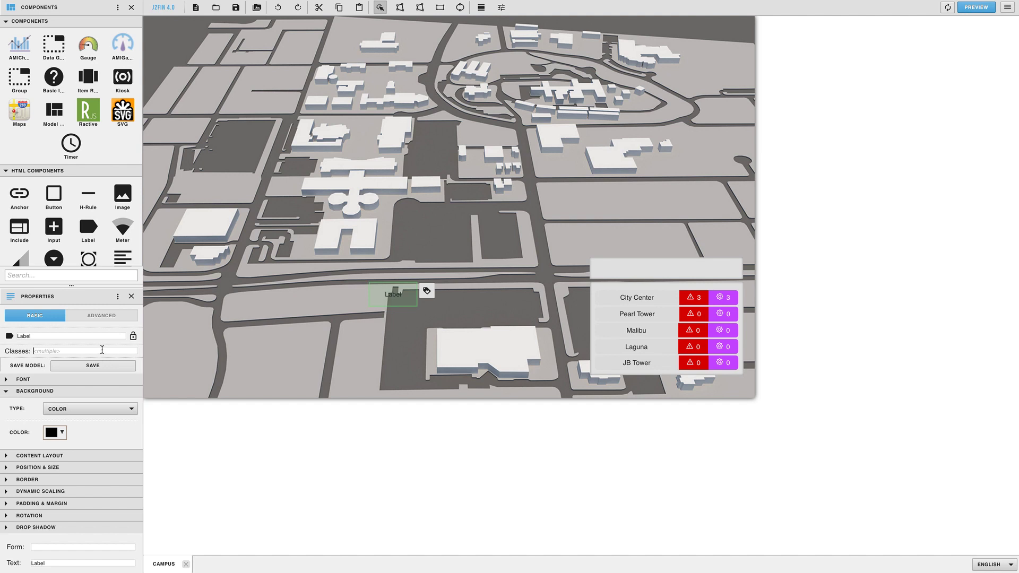
pyautogui.write('view-superman')
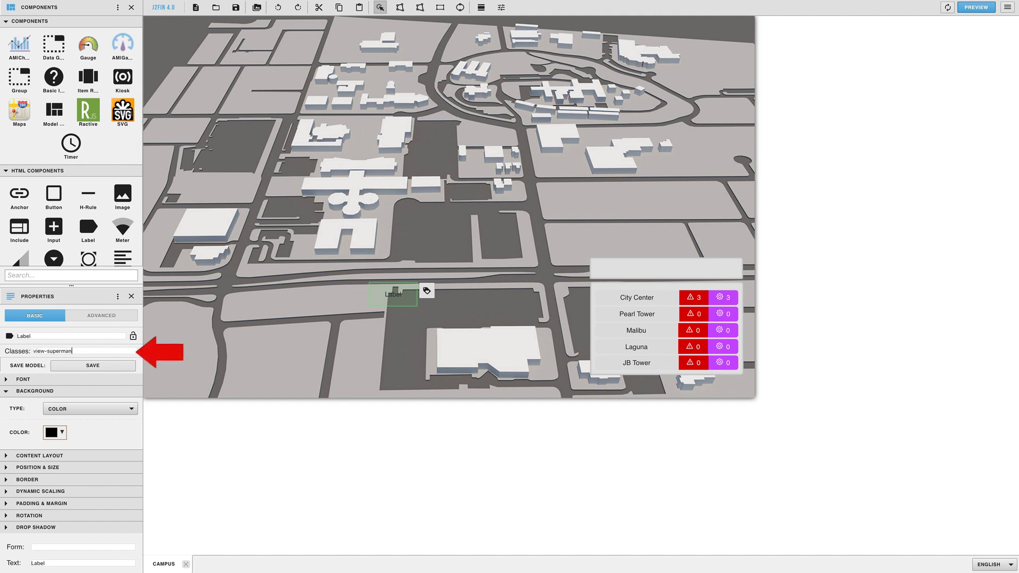
pyautogui.write('-label')
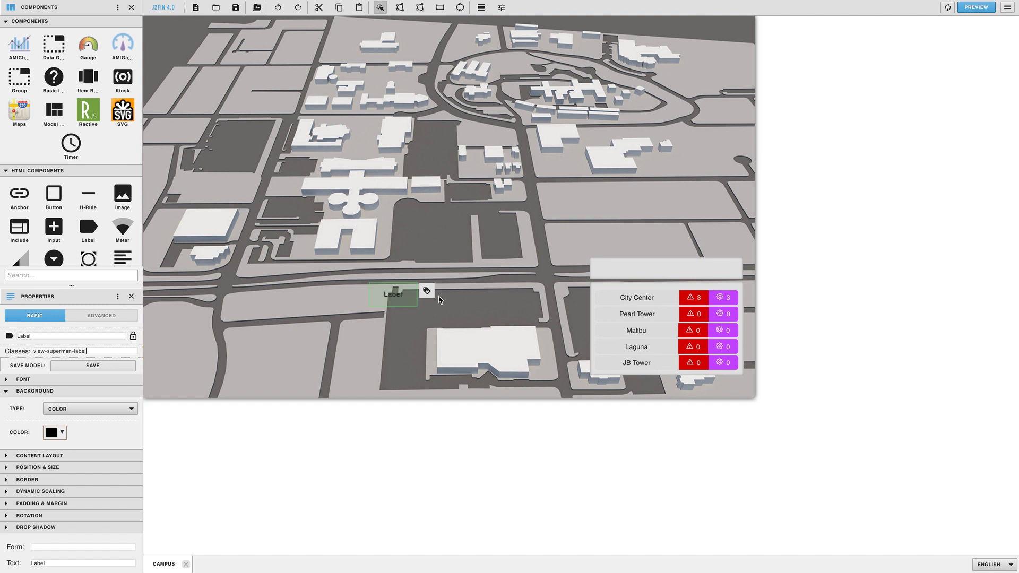
pyautogui.moveTo(416, 295); pyautogui.dragTo(614, 268)
pyautogui.tripleClick(82, 563)
pyautogui.write('SITE LEGEND')
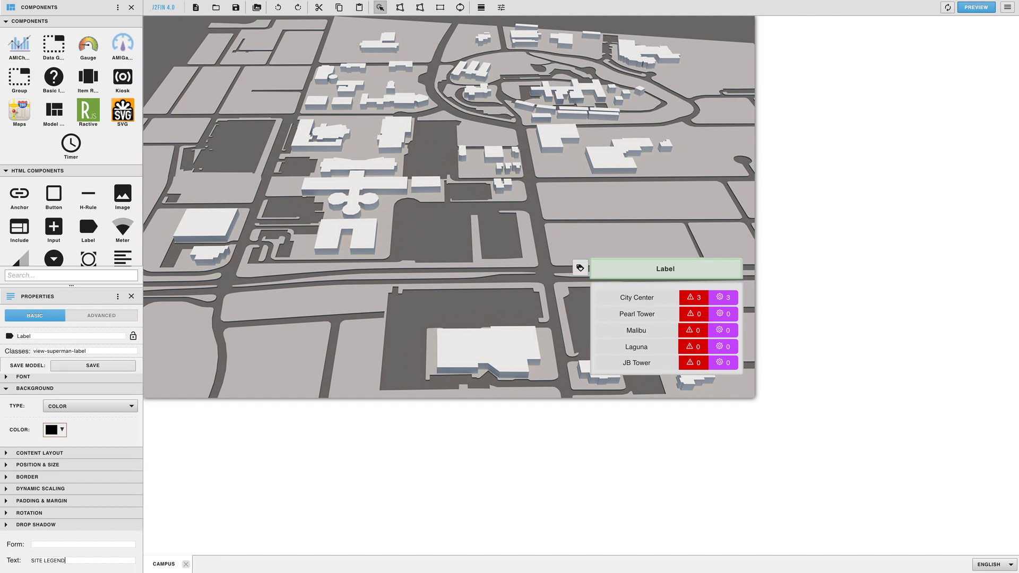
pyautogui.click(23, 379)
# Step: Select the header, backing box and site rows and combine them into one group
pyautogui.moveTo(555, 243); pyautogui.dragTo(747, 386)
pyautogui.rightClick(645, 284)
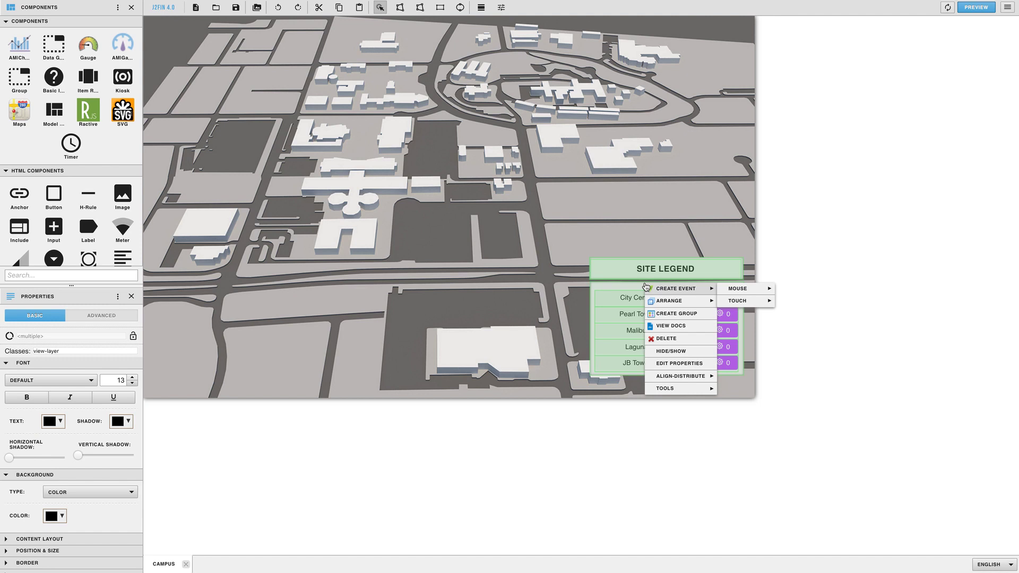
pyautogui.click(466, 279)
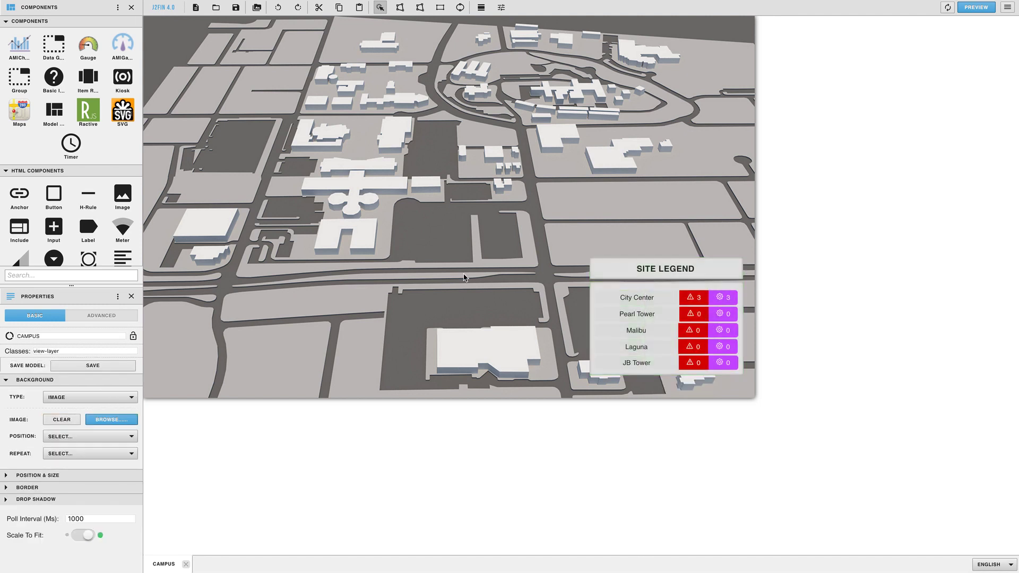
pyautogui.click(684, 299)
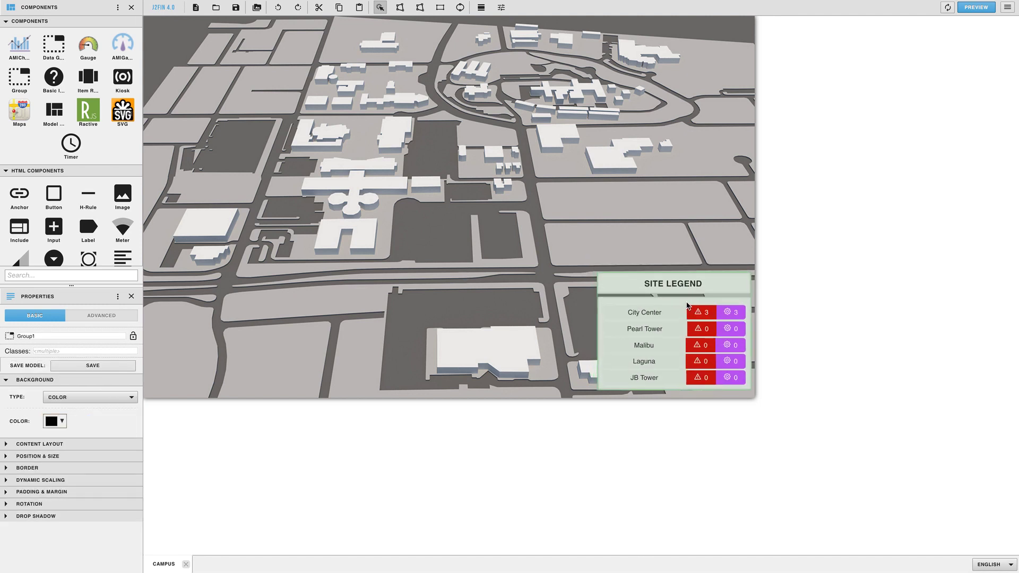
pyautogui.click(666, 230)
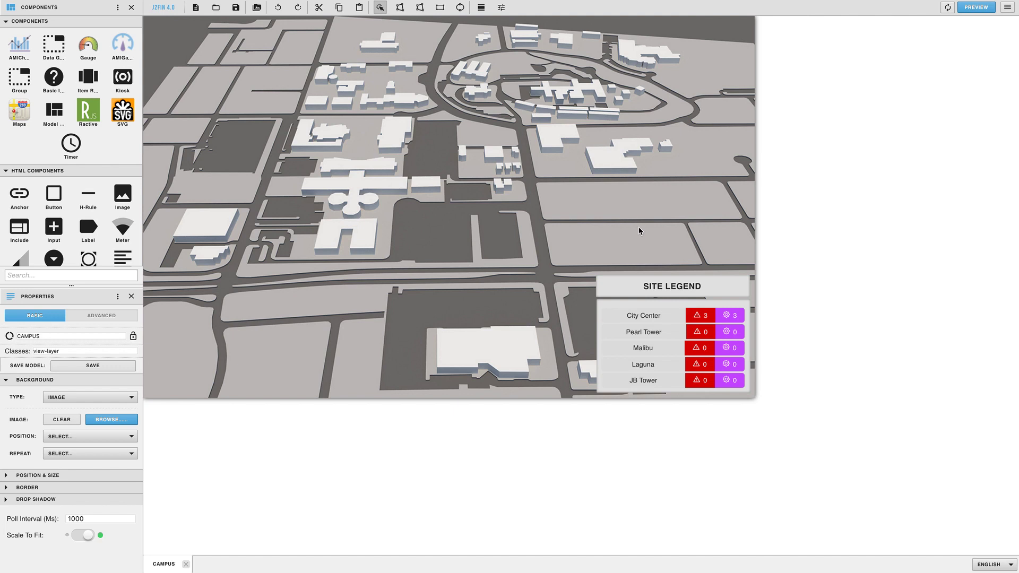
# Step: Place a blue shape over the U-shaped building and switch to the polygon tool
pyautogui.click(408, 239)
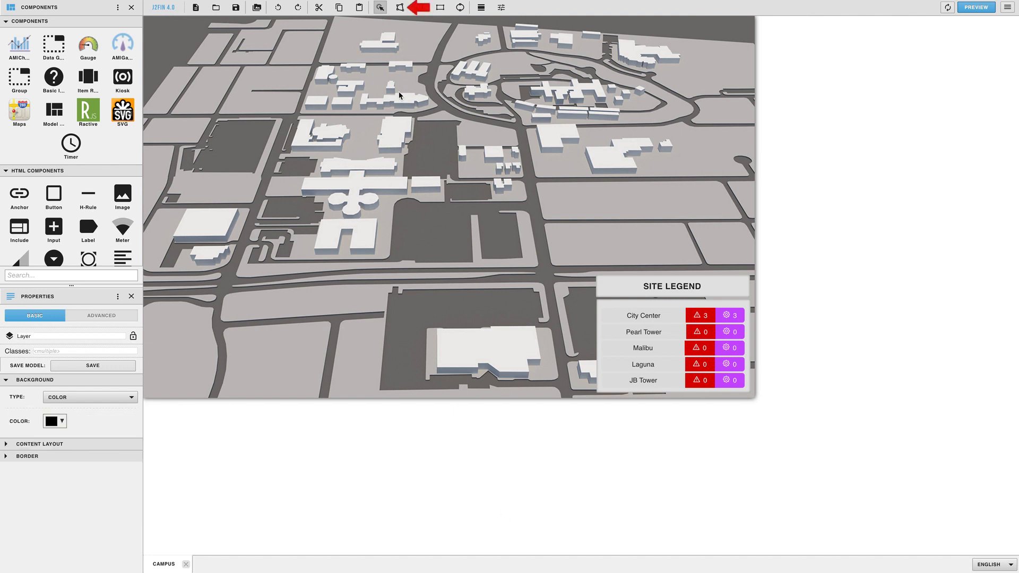
pyautogui.click(400, 8)
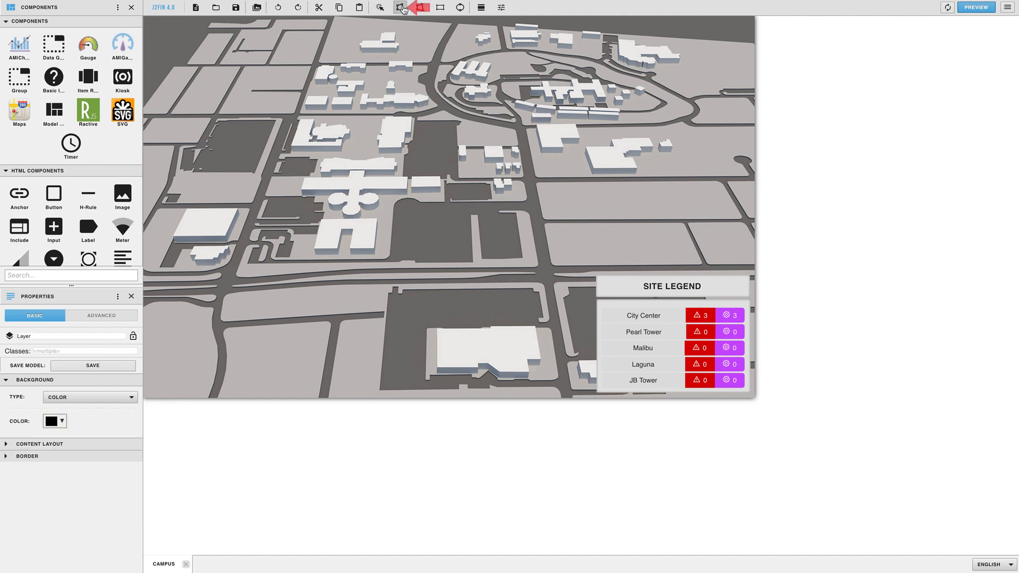
pyautogui.click(315, 250)
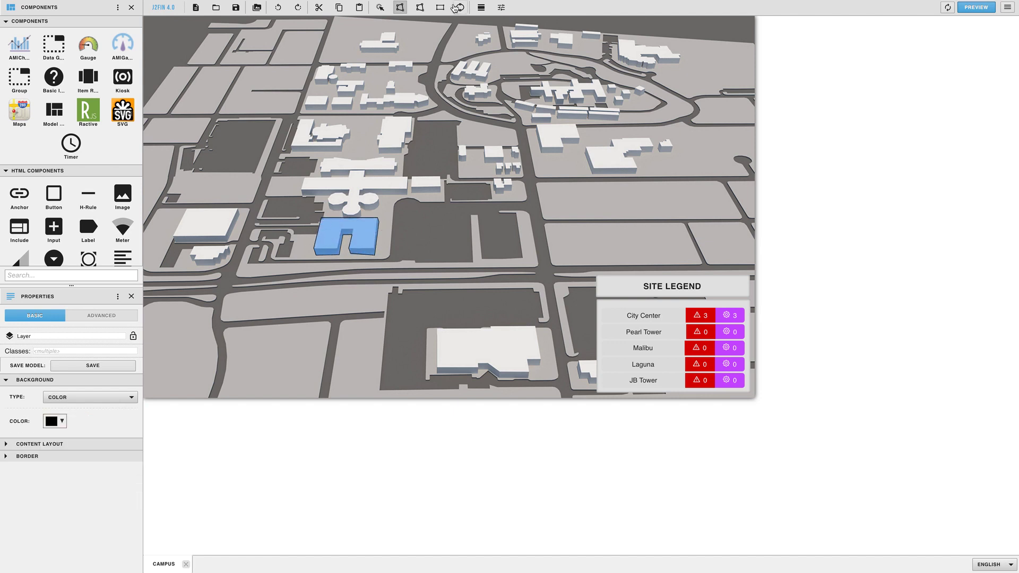
pyautogui.click(420, 9)
pyautogui.click(373, 259)
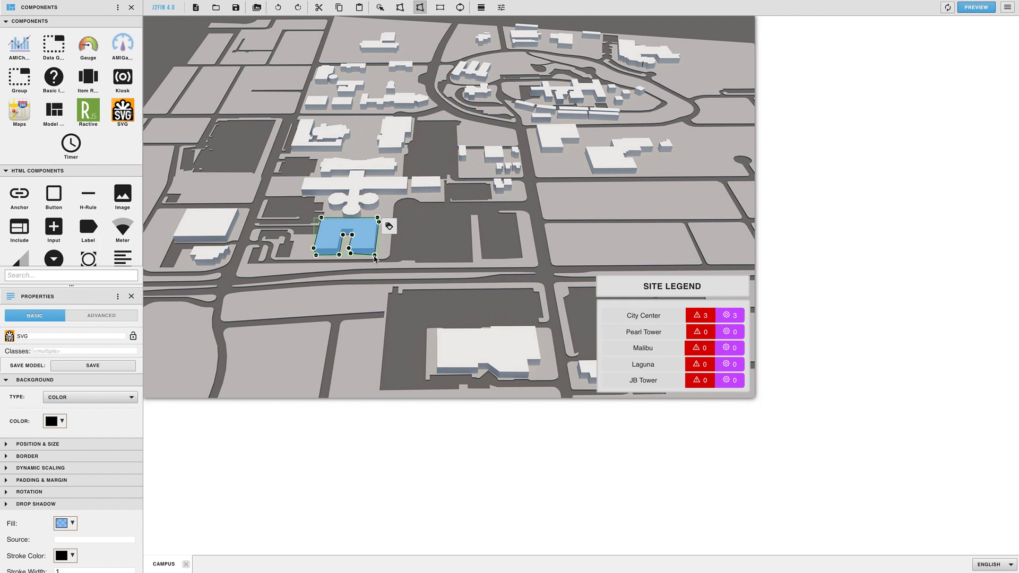
pyautogui.click(374, 255)
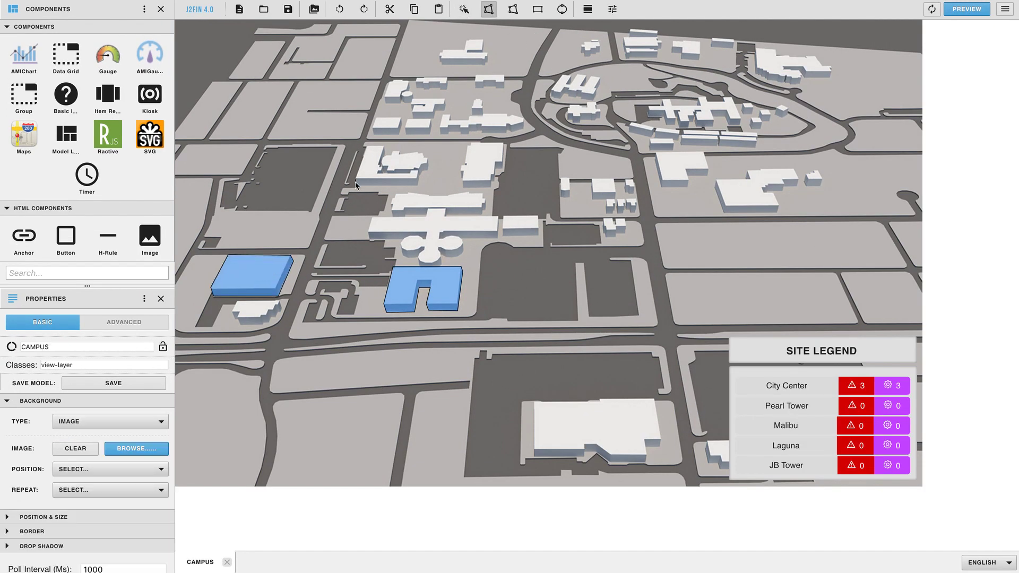
# Step: Trace blue polygons around the left building and the next building
pyautogui.click(290, 150)
pyautogui.click(342, 150)
pyautogui.click(350, 137)
pyautogui.click(346, 128)
pyautogui.click(424, 157)
pyautogui.click(367, 144)
pyautogui.click(356, 183)
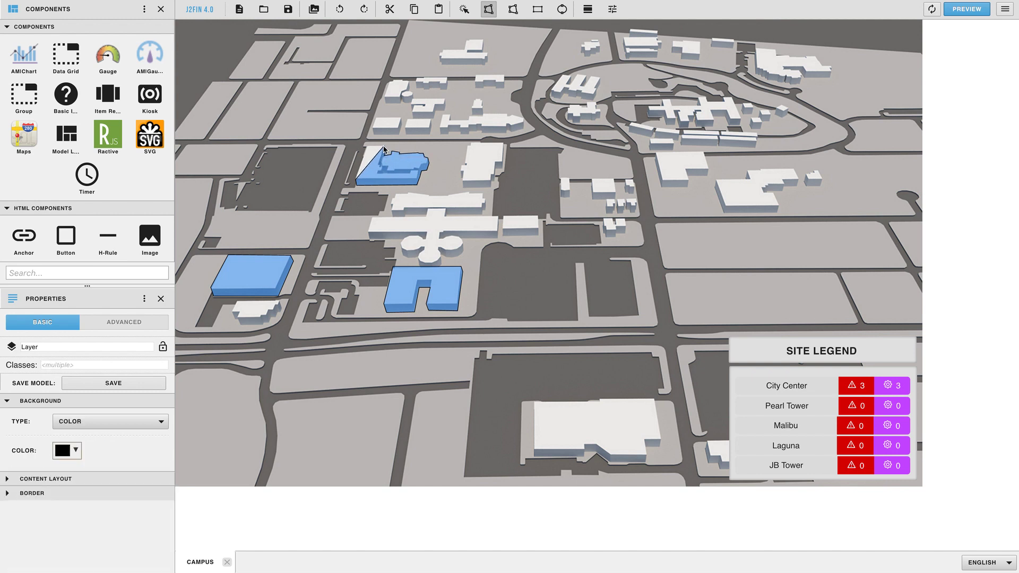
# Step: Outline two more buildings, including the small rectangular one, then return to the select tool
pyautogui.click(467, 143)
pyautogui.click(503, 142)
pyautogui.click(462, 186)
pyautogui.click(503, 216)
pyautogui.click(539, 216)
pyautogui.click(538, 218)
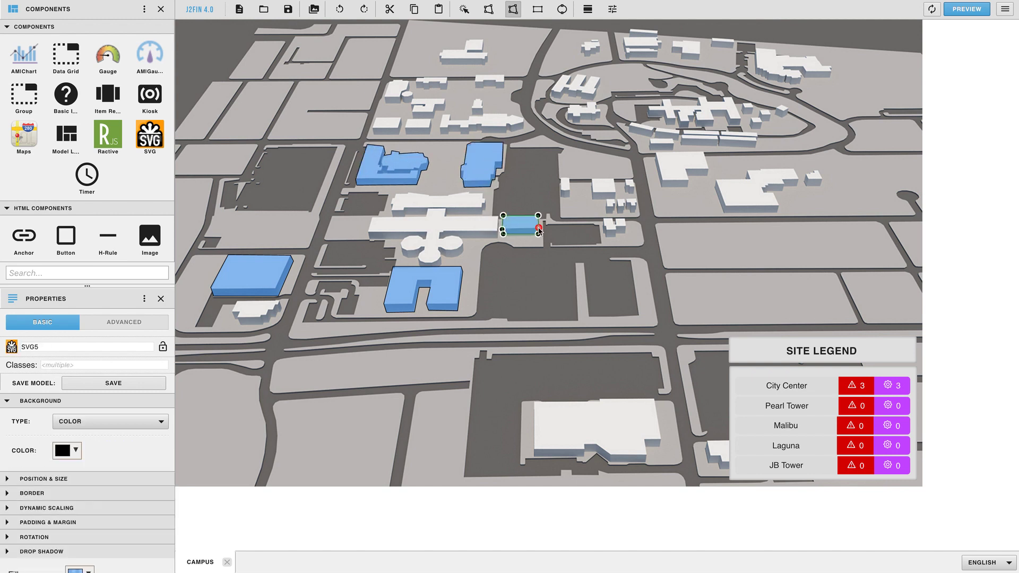
pyautogui.click(464, 9)
pyautogui.click(605, 210)
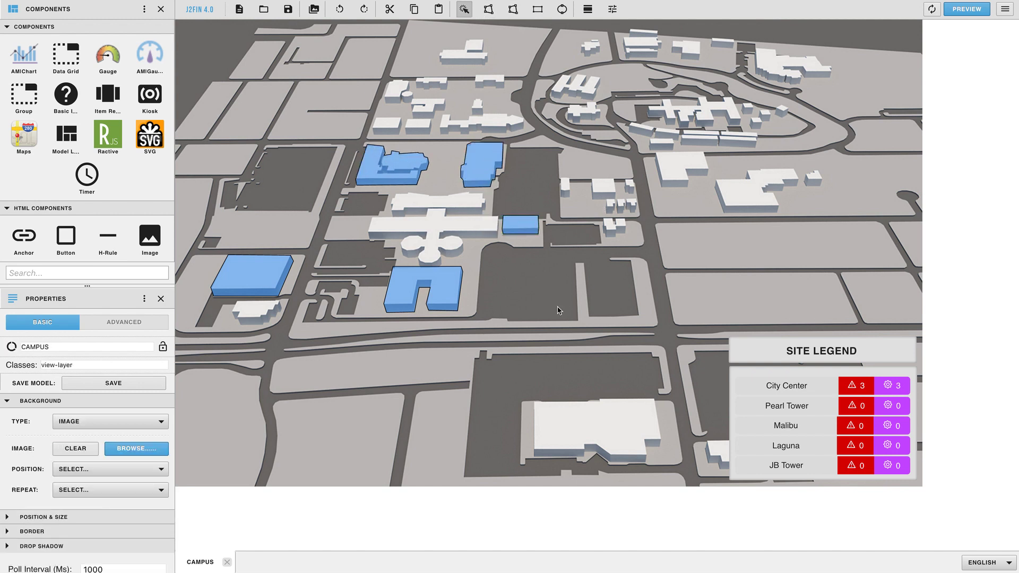
# Step: Show the Virtual Points list and drag the JB Tower and Pearl Tower points onto the map
pyautogui.click(144, 9)
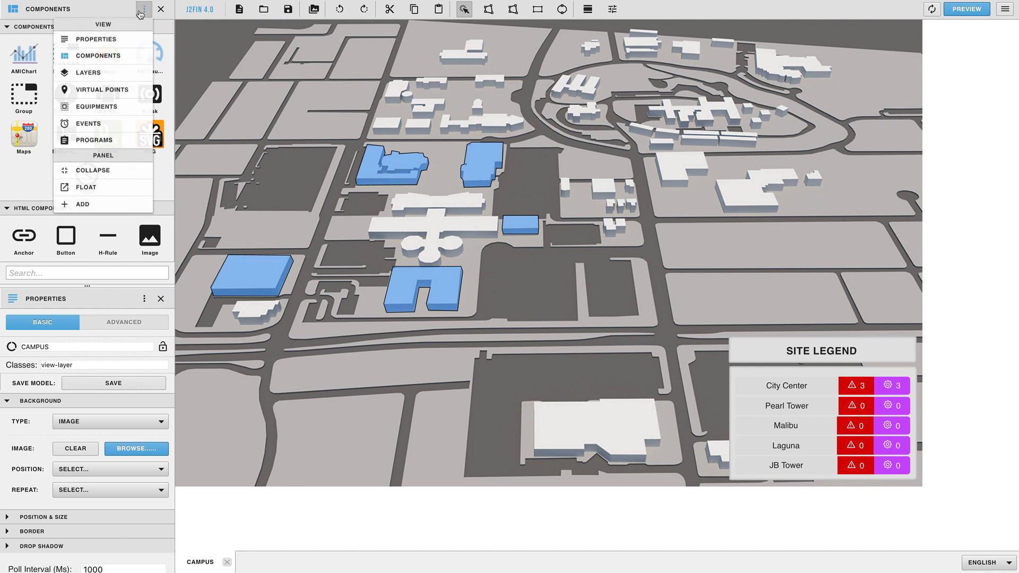
pyautogui.click(117, 90)
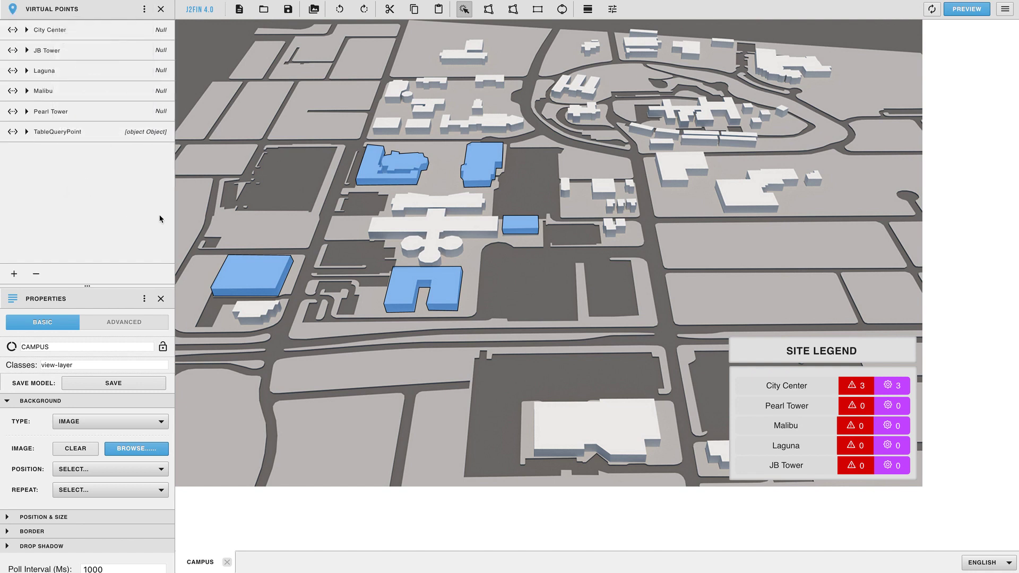
pyautogui.moveTo(138, 42); pyautogui.dragTo(517, 226)
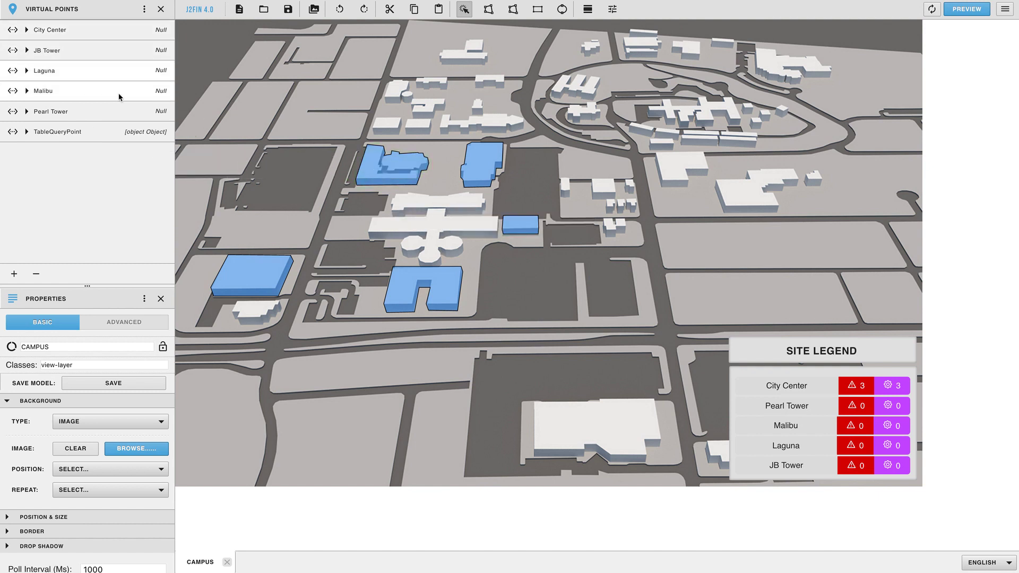
pyautogui.moveTo(132, 112); pyautogui.dragTo(298, 195)
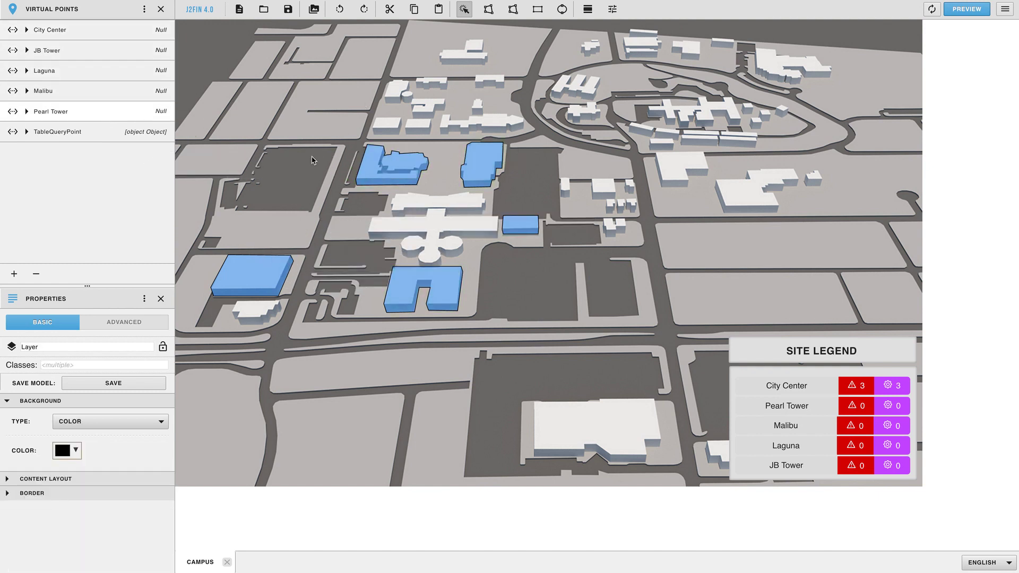
pyautogui.moveTo(238, 111); pyautogui.dragTo(537, 318)
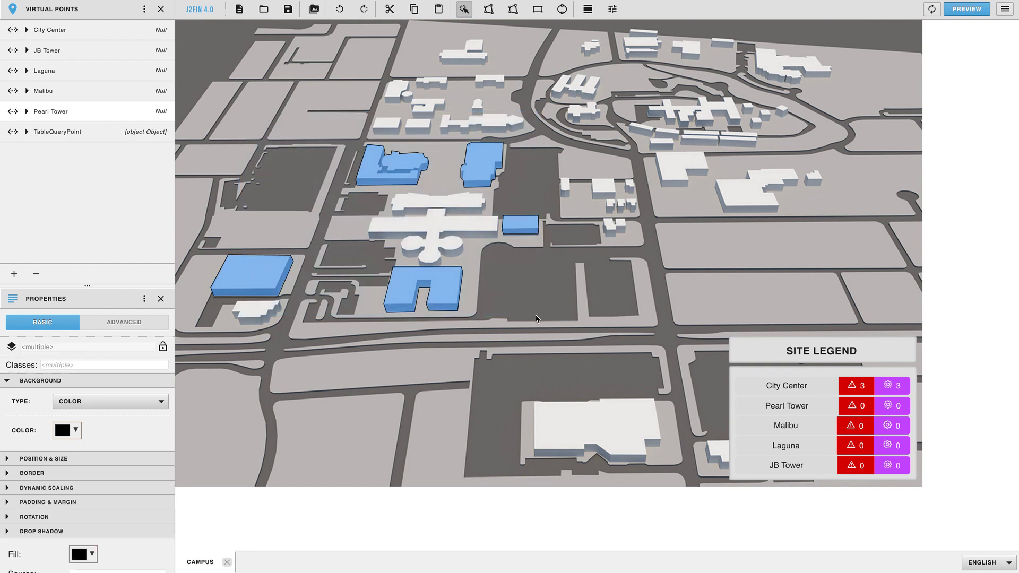
# Step: Set the polygons' Fill and Stroke Color alpha to 0, then deselect them
pyautogui.scroll(-1, 133, 466)
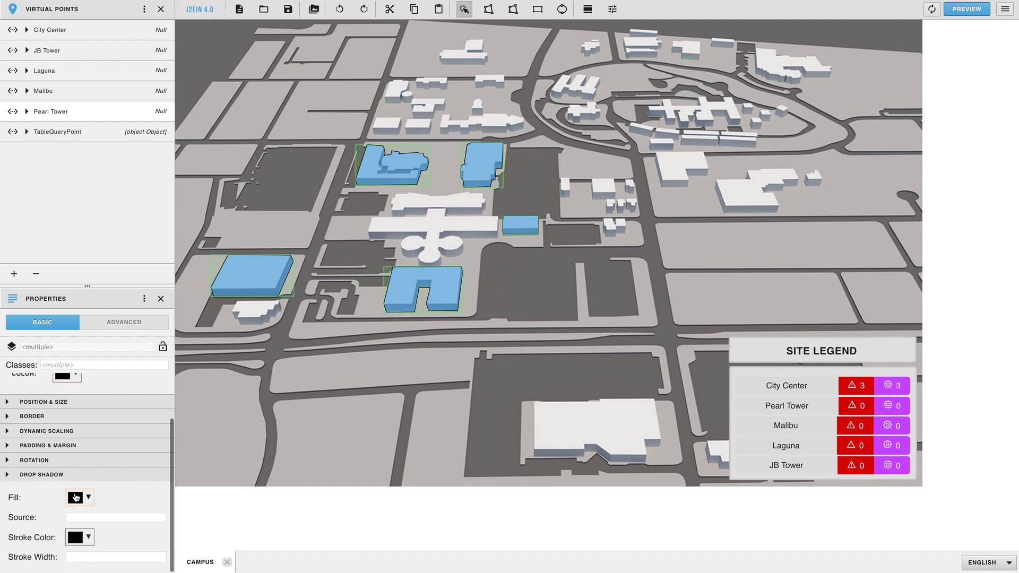
pyautogui.click(75, 497)
pyautogui.click(74, 462)
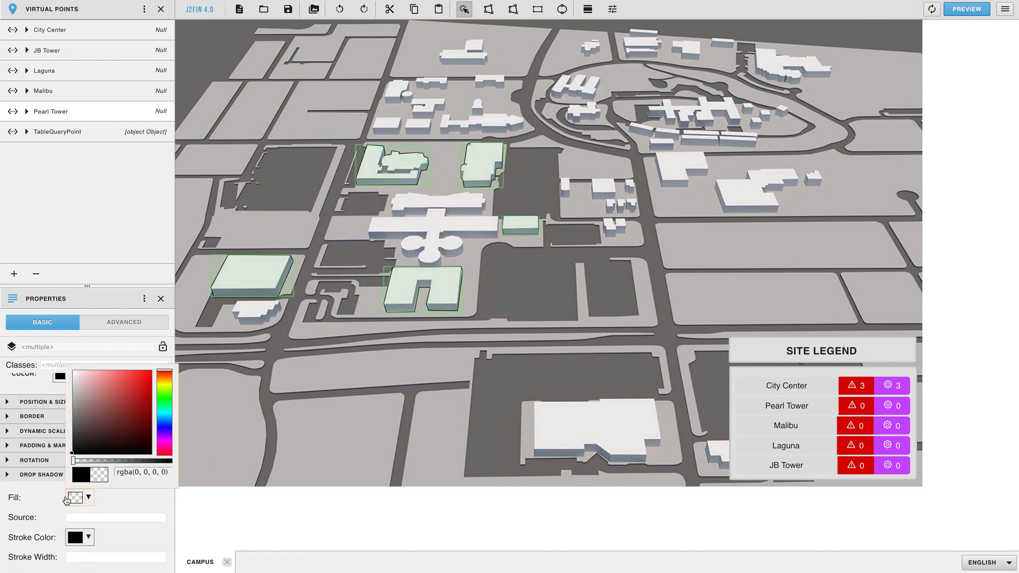
pyautogui.click(39, 517)
pyautogui.click(75, 537)
pyautogui.click(76, 503)
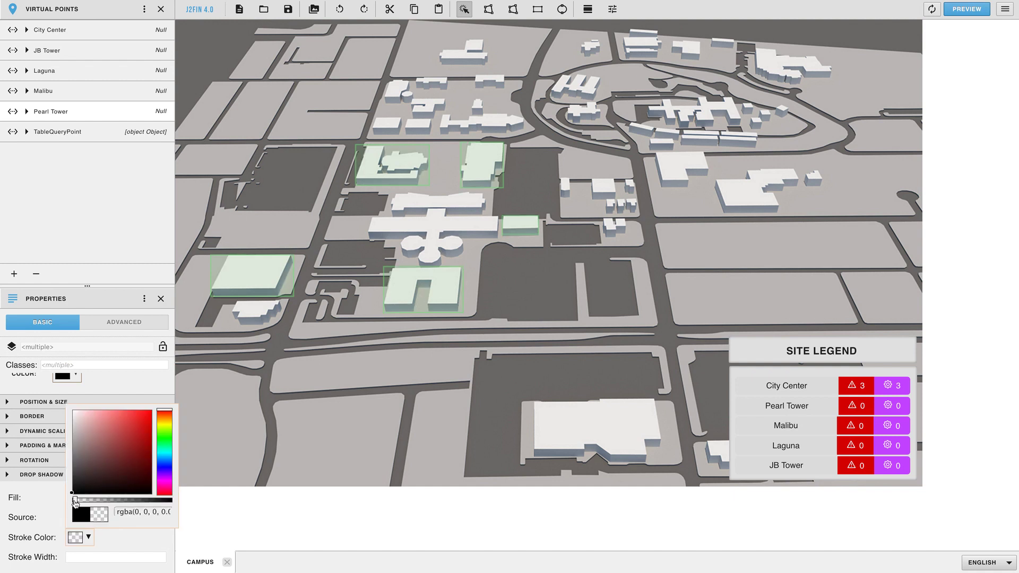
pyautogui.click(253, 421)
pyautogui.click(405, 387)
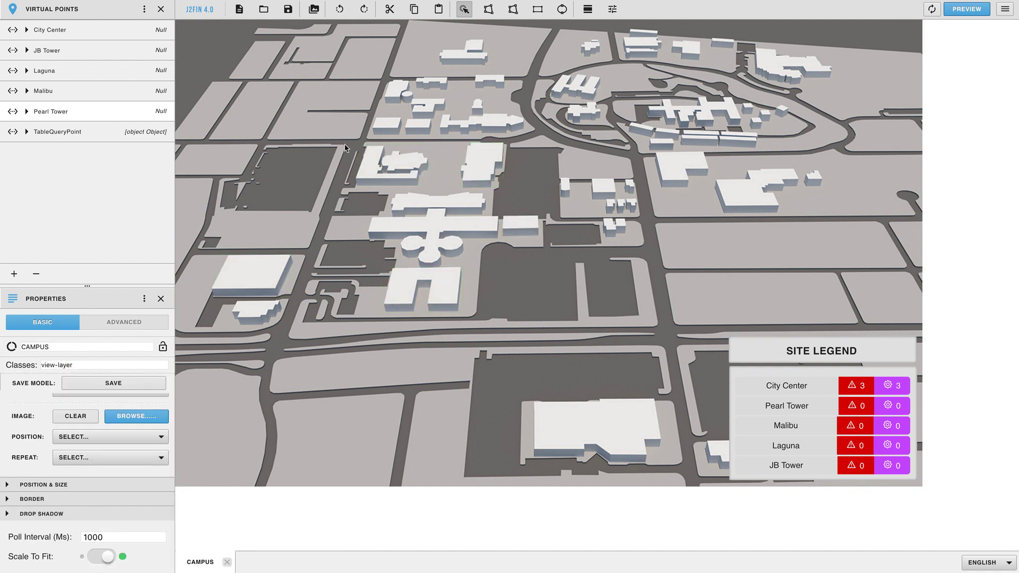
# Step: Save the graphic under file name CAMPUS with Graphic On set to topLevel
pyautogui.click(288, 9)
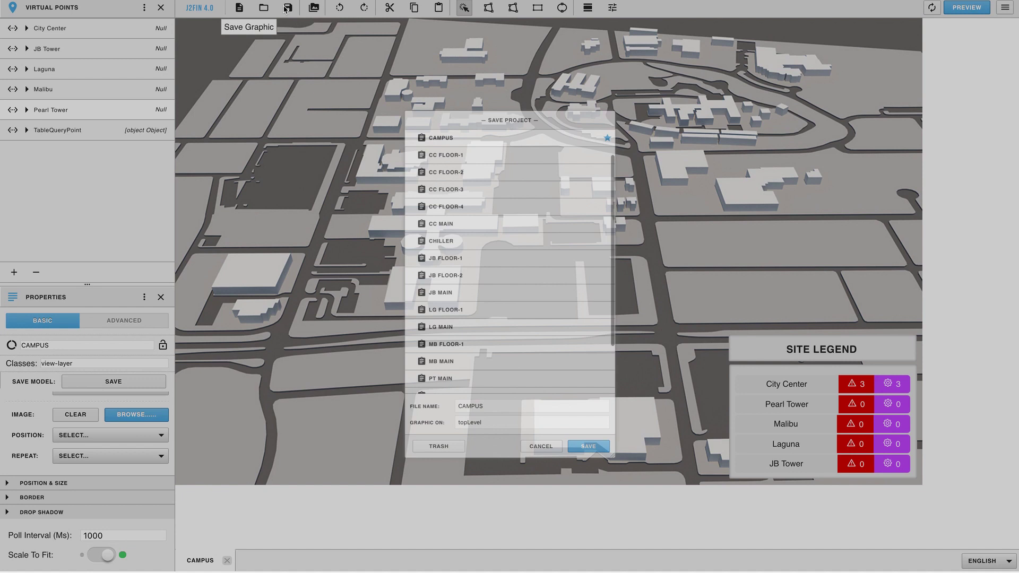
pyautogui.doubleClick(493, 440)
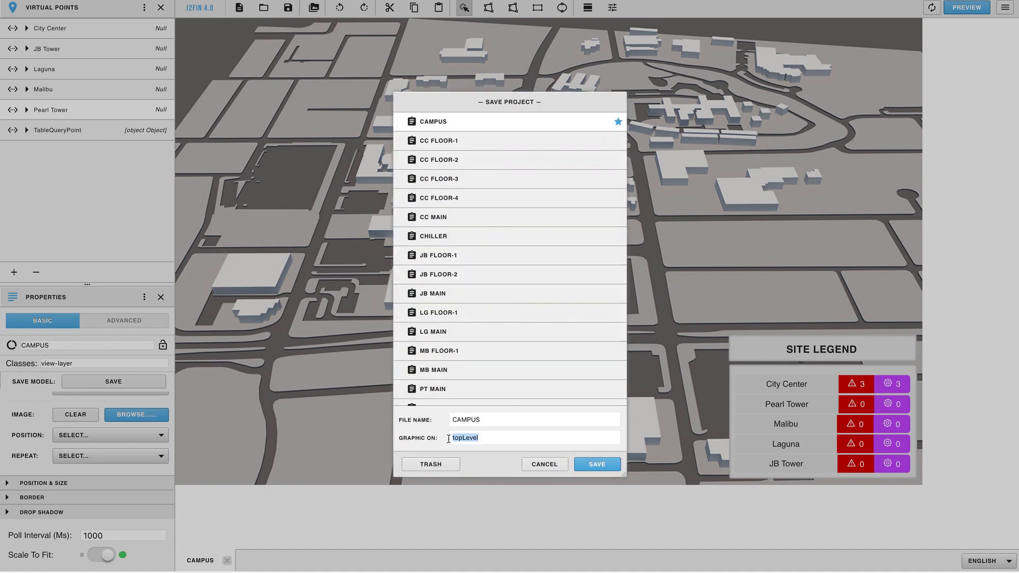
pyautogui.click(516, 438)
pyautogui.click(600, 464)
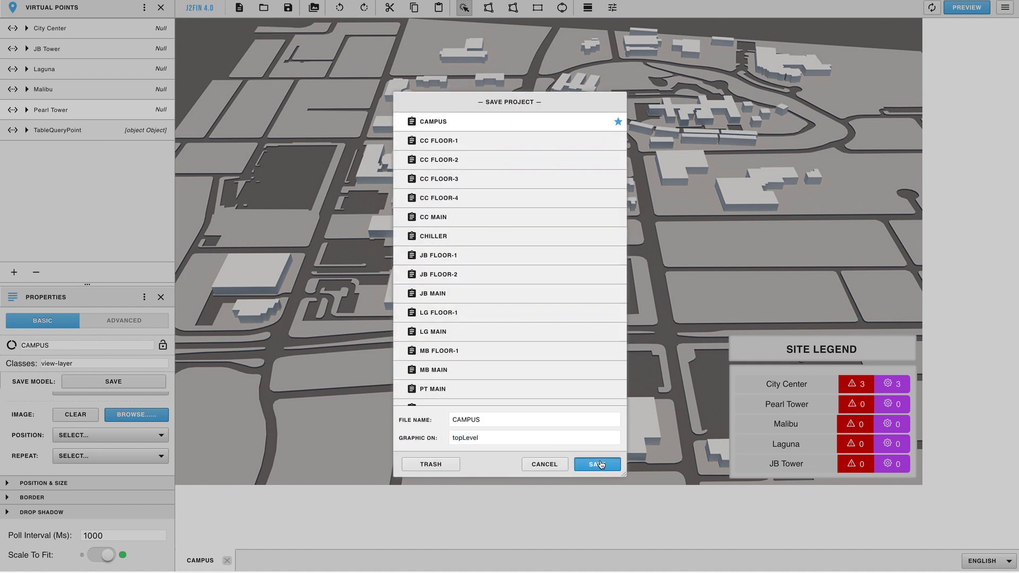
pyautogui.click(689, 256)
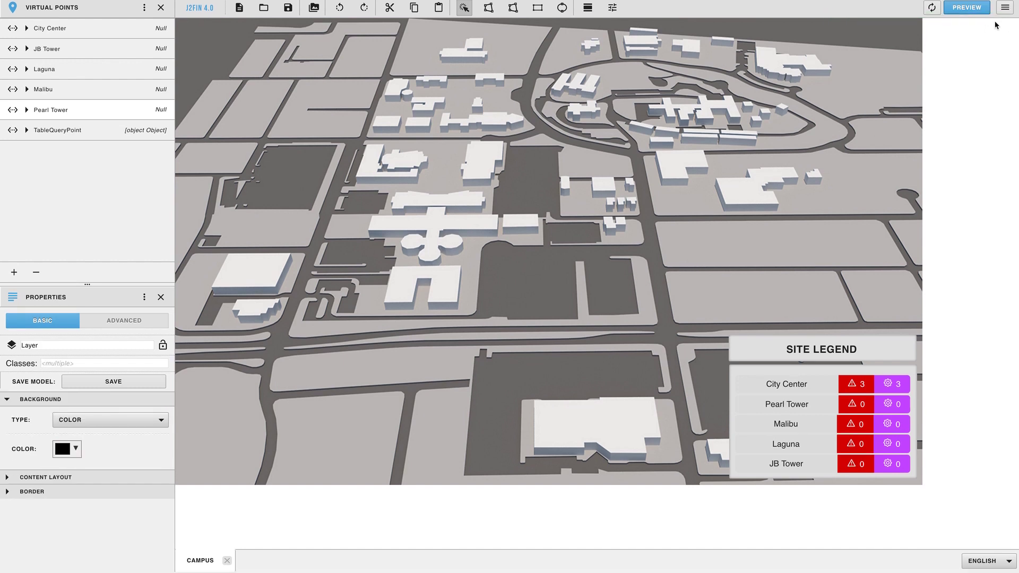
# Step: Go through the main menu to the Graphics Builder's list of all graphics
pyautogui.click(1005, 8)
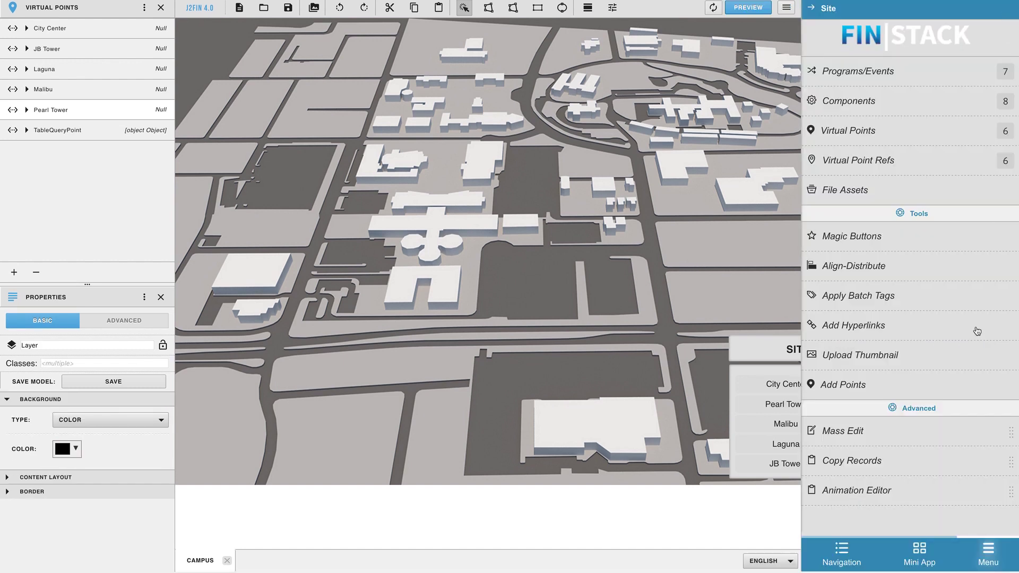
pyautogui.click(988, 554)
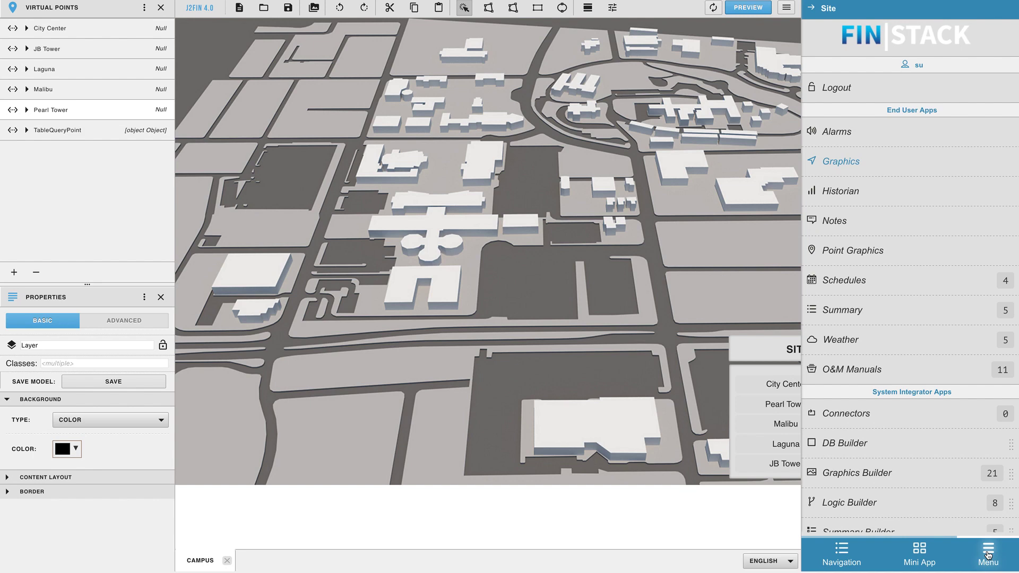
pyautogui.moveTo(896, 480)
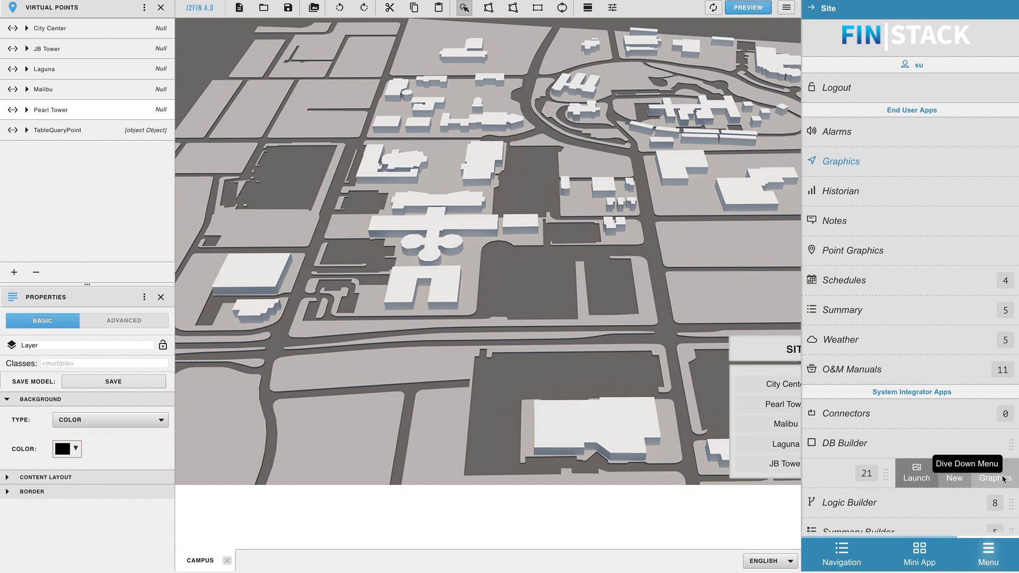
pyautogui.click(1002, 479)
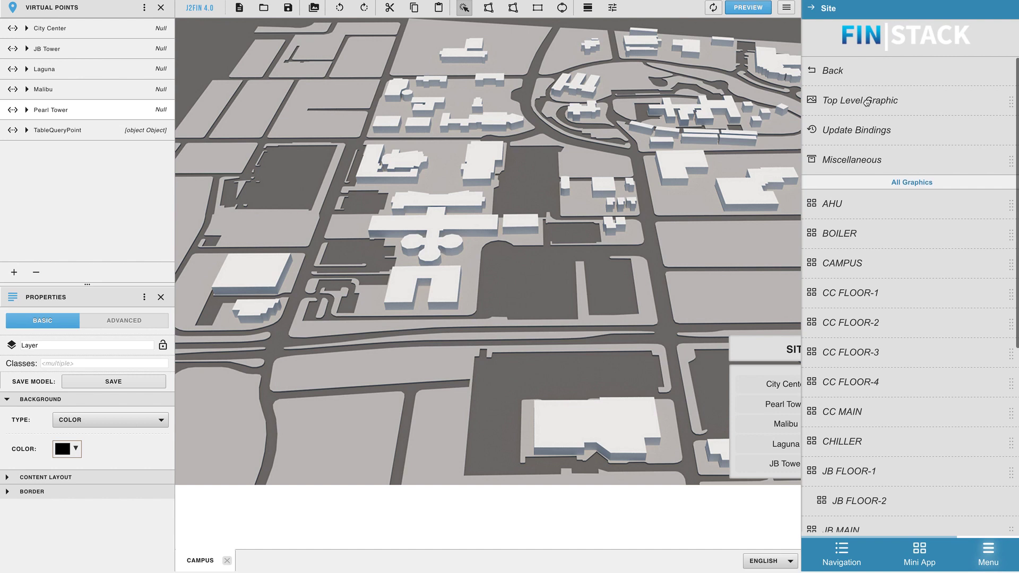
# Step: Create a Top Level Graphic record that uses CAMPUS, and apply it
pyautogui.moveTo(867, 105)
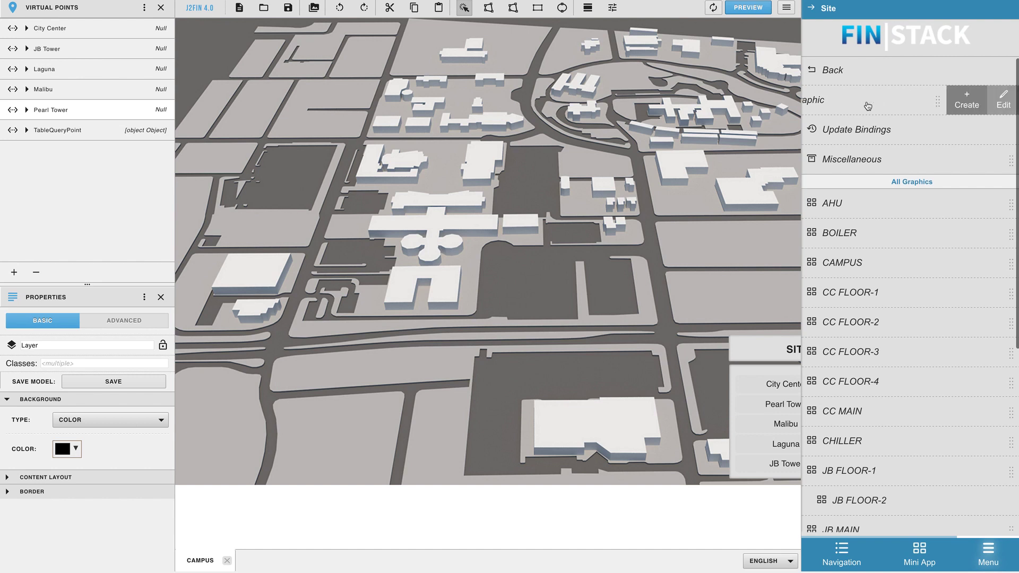
pyautogui.click(965, 104)
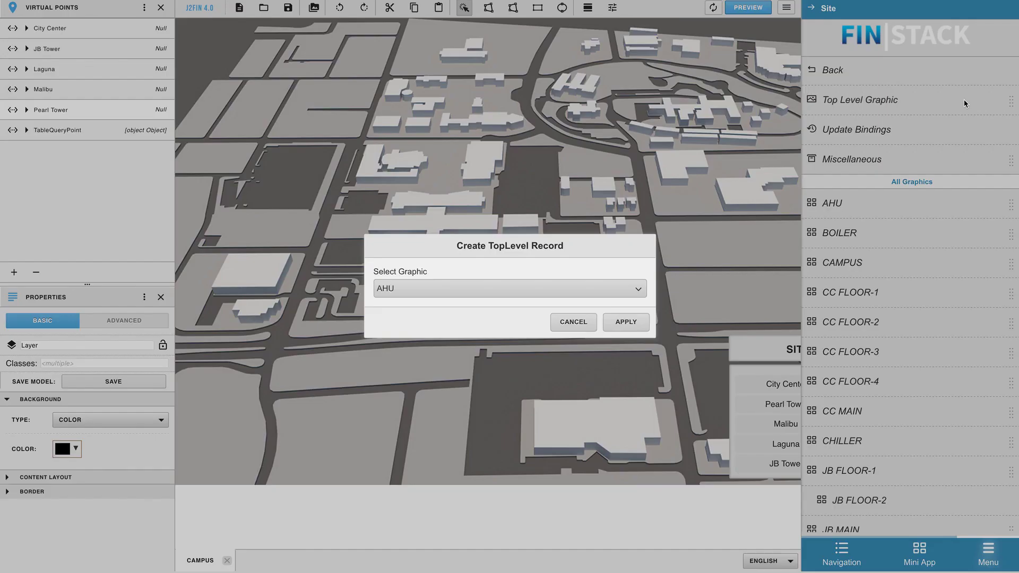
pyautogui.click(549, 290)
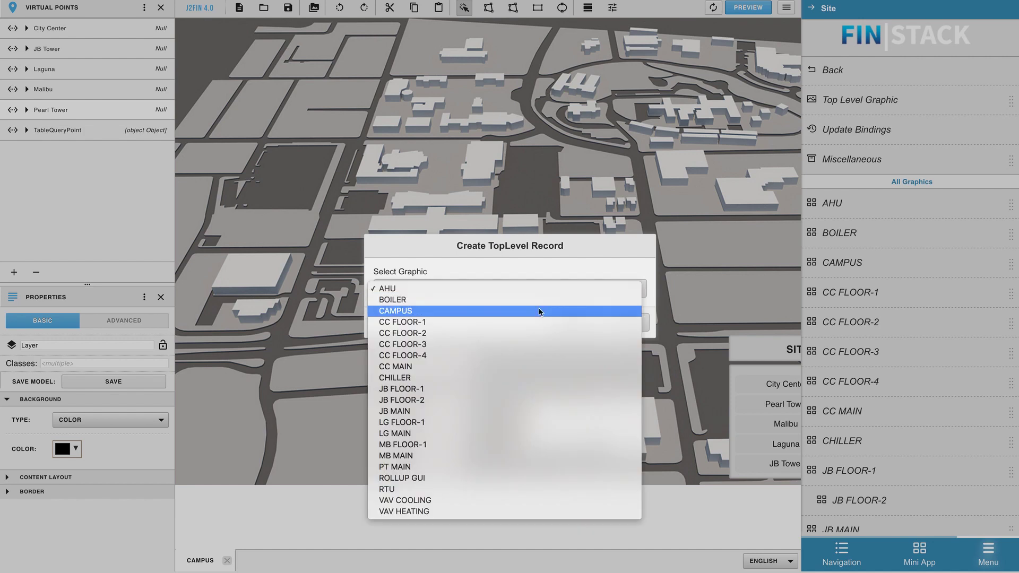
pyautogui.click(540, 312)
pyautogui.click(626, 324)
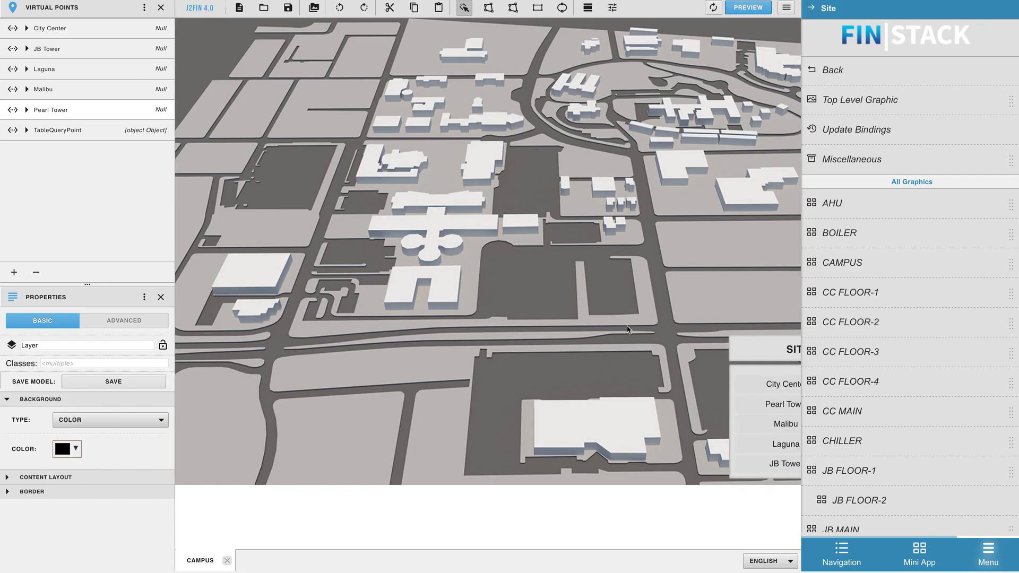
# Step: Launch CAMPUS and highlight City Center, Pearl Tower, Malibu, Laguna, JB Tower; open City Center's actions
pyautogui.click(627, 337)
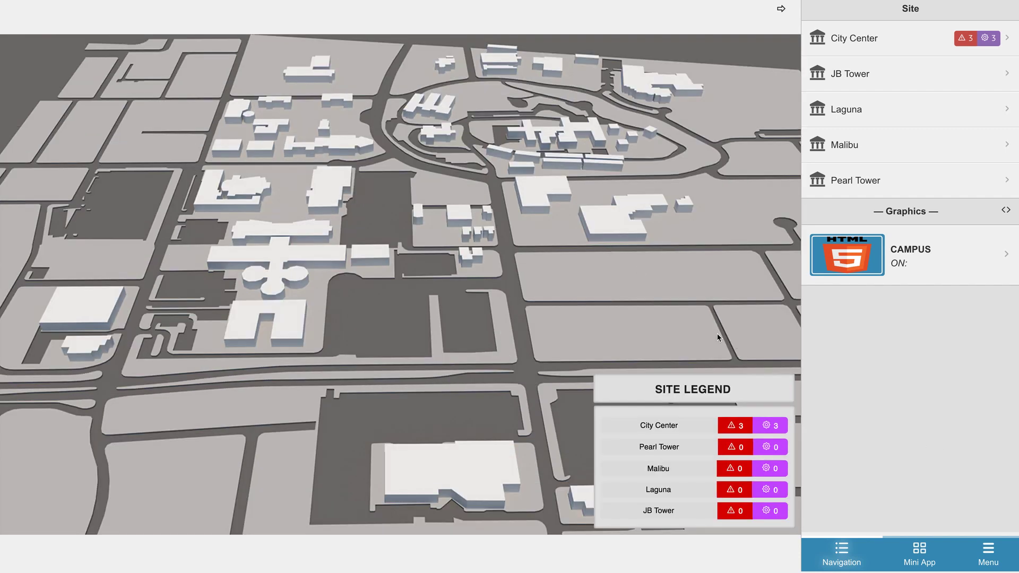
pyautogui.click(688, 424)
pyautogui.click(691, 446)
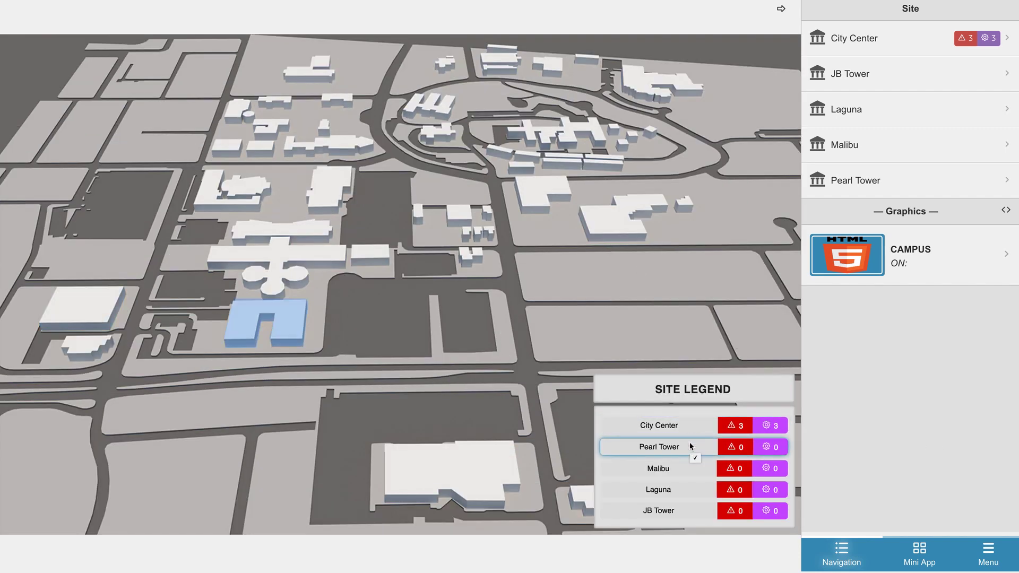
pyautogui.click(693, 469)
pyautogui.click(695, 489)
pyautogui.click(702, 510)
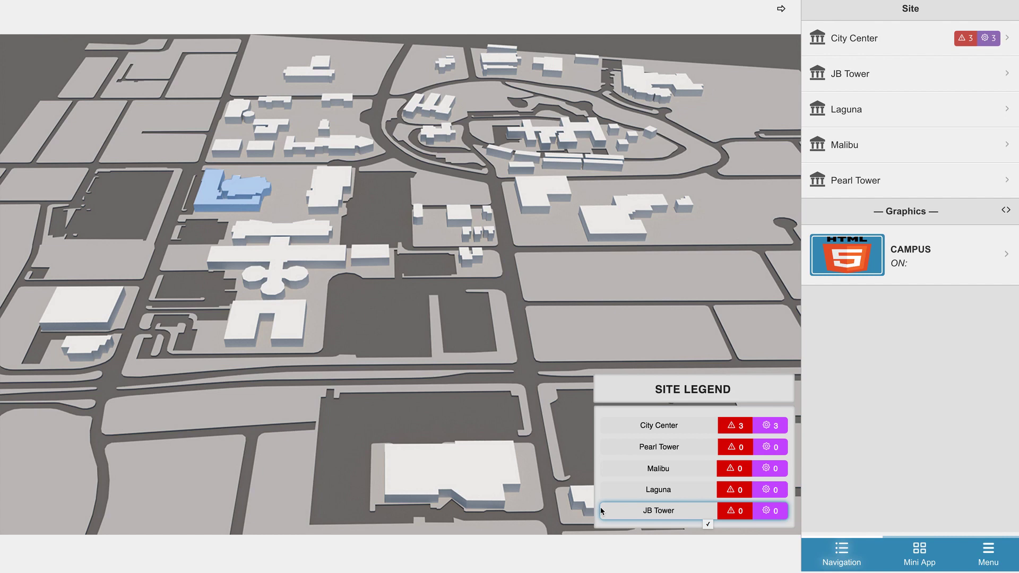
pyautogui.click(658, 425)
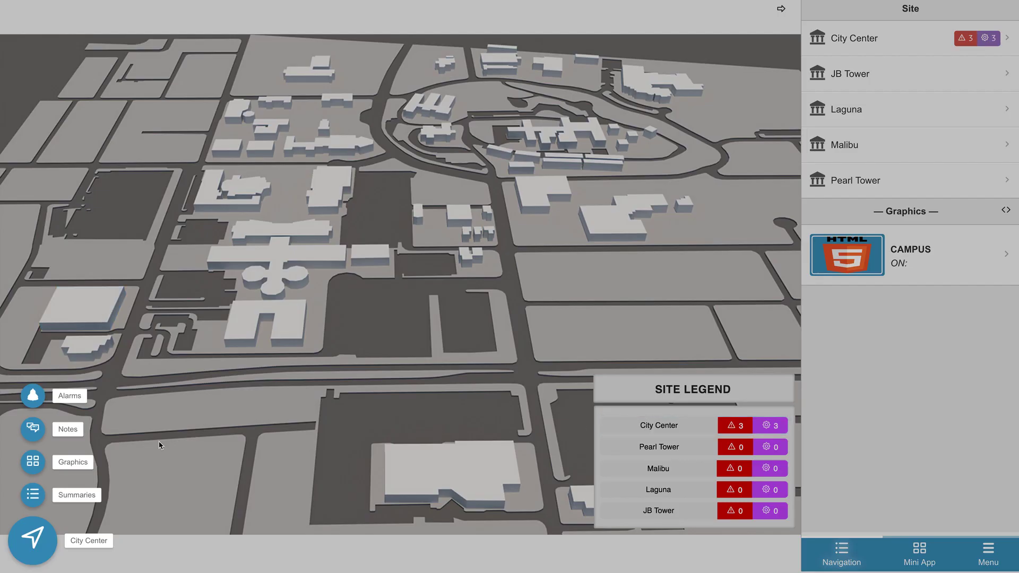
# Step: Show City Center's alarms (Vav-07, Vav-03, Vav-09) and highlight Pearl Tower from the legend
pyautogui.click(34, 402)
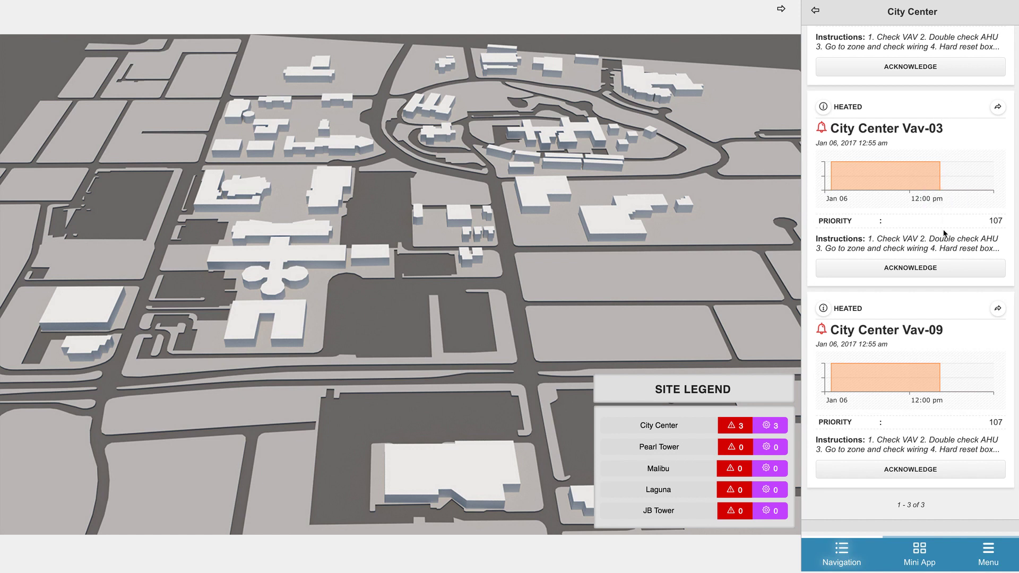
pyautogui.scroll(2, 945, 234)
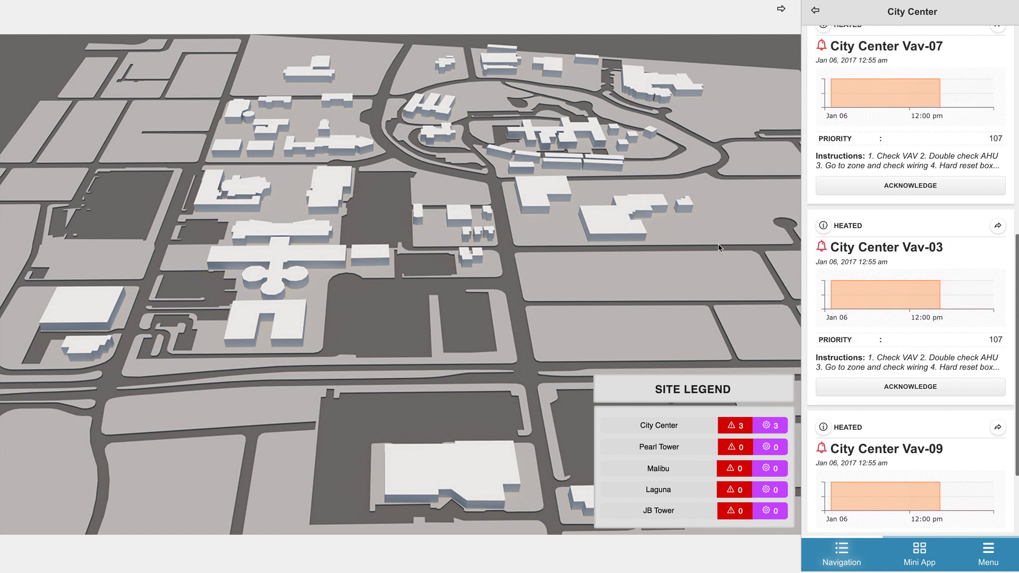
pyautogui.click(705, 434)
pyautogui.click(705, 446)
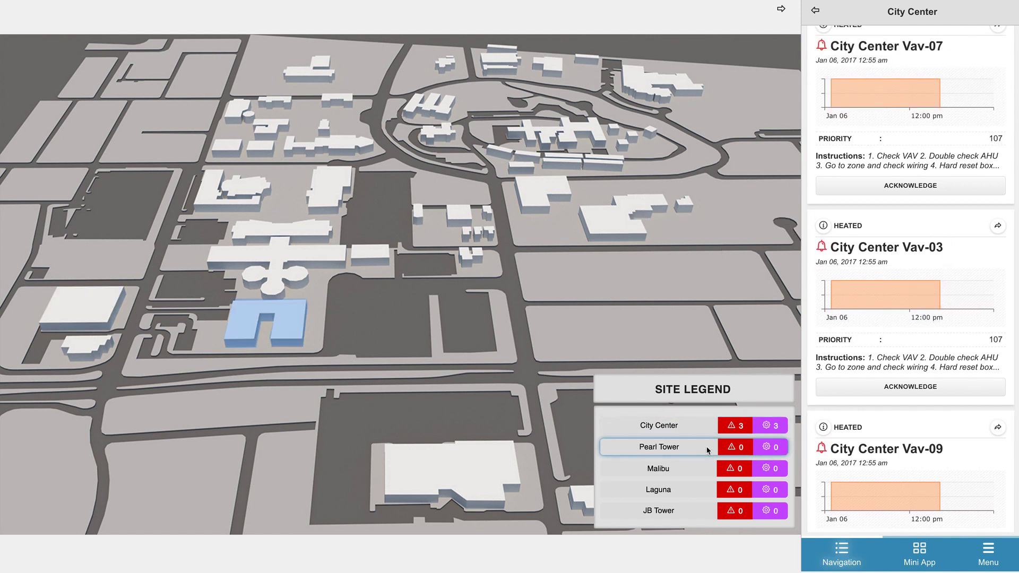